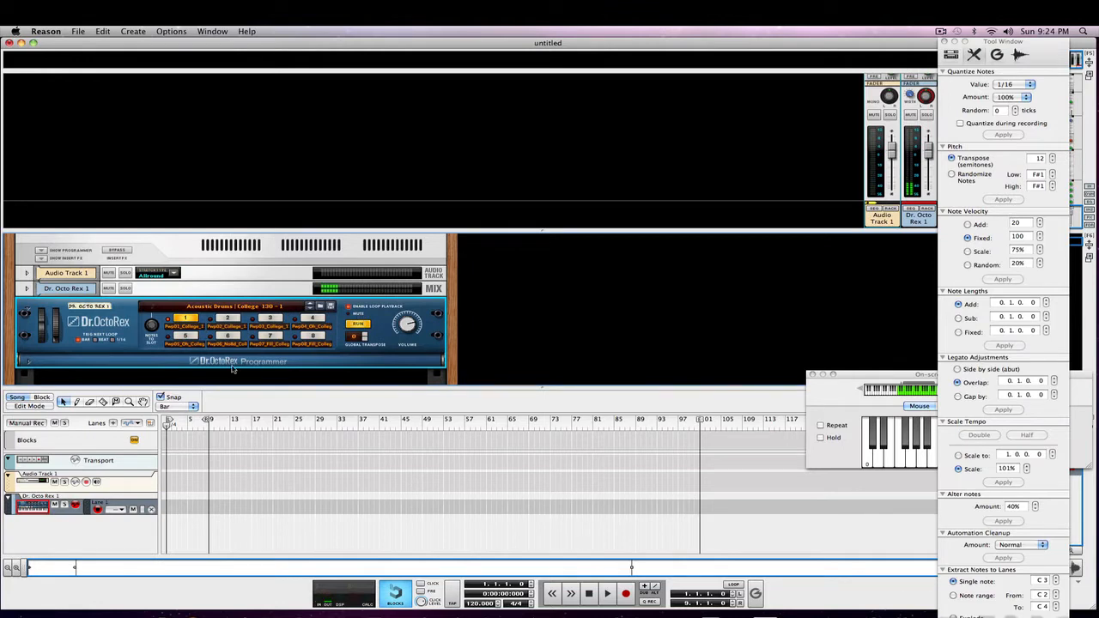
# Step: Stop the Dr. OctoRex loop playback and rename the audio track as bass
pyautogui.click(360, 323)
pyautogui.doubleClick(39, 474)
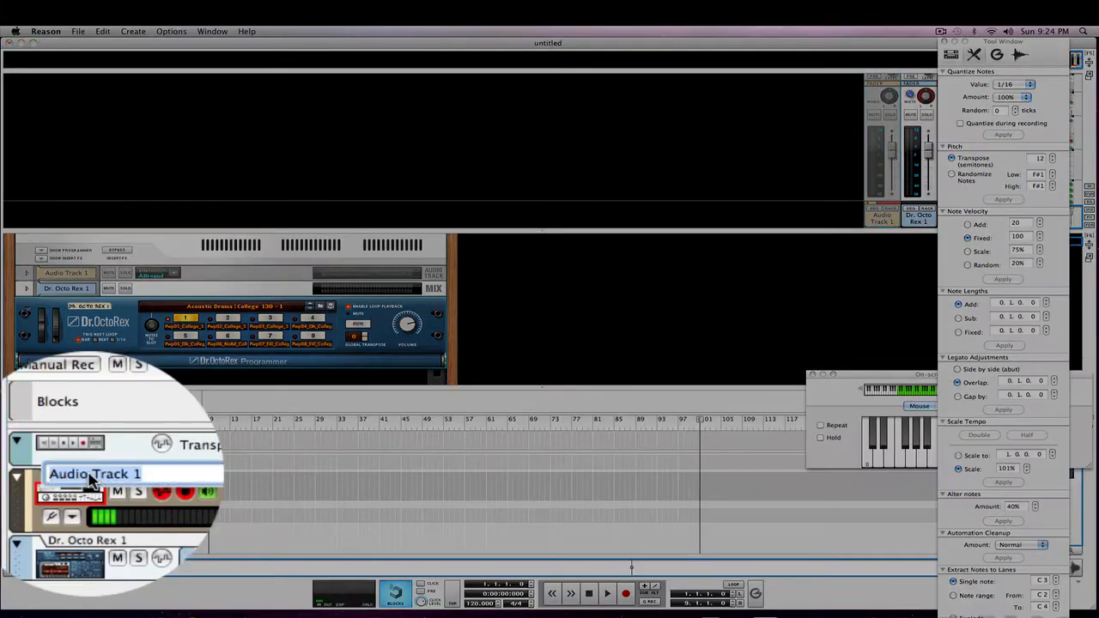
pyautogui.write('bass')
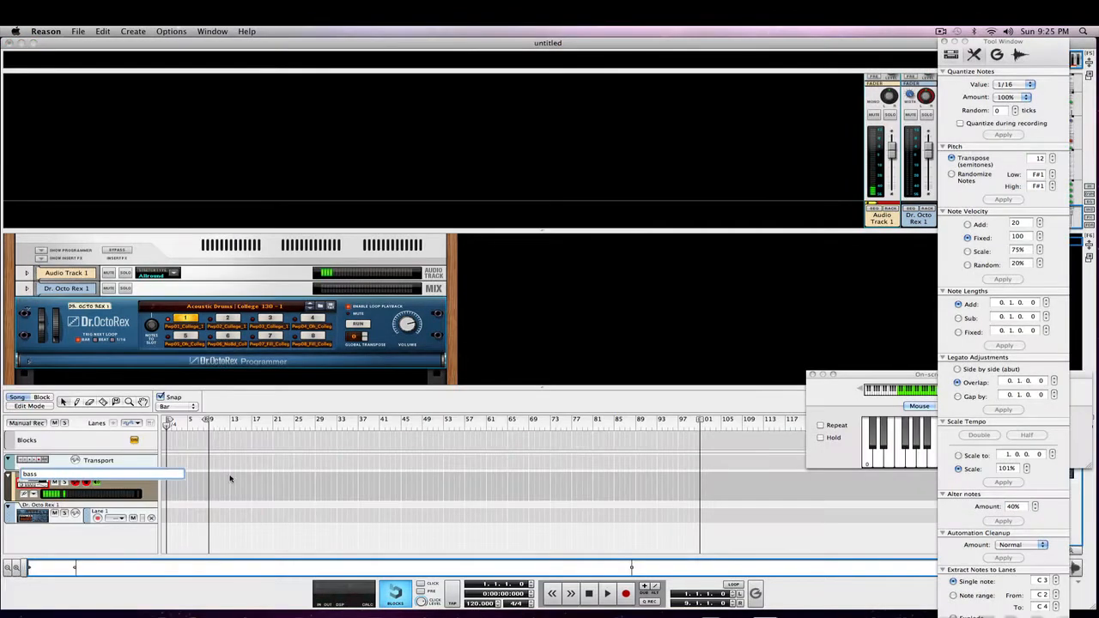
pyautogui.press('Return')
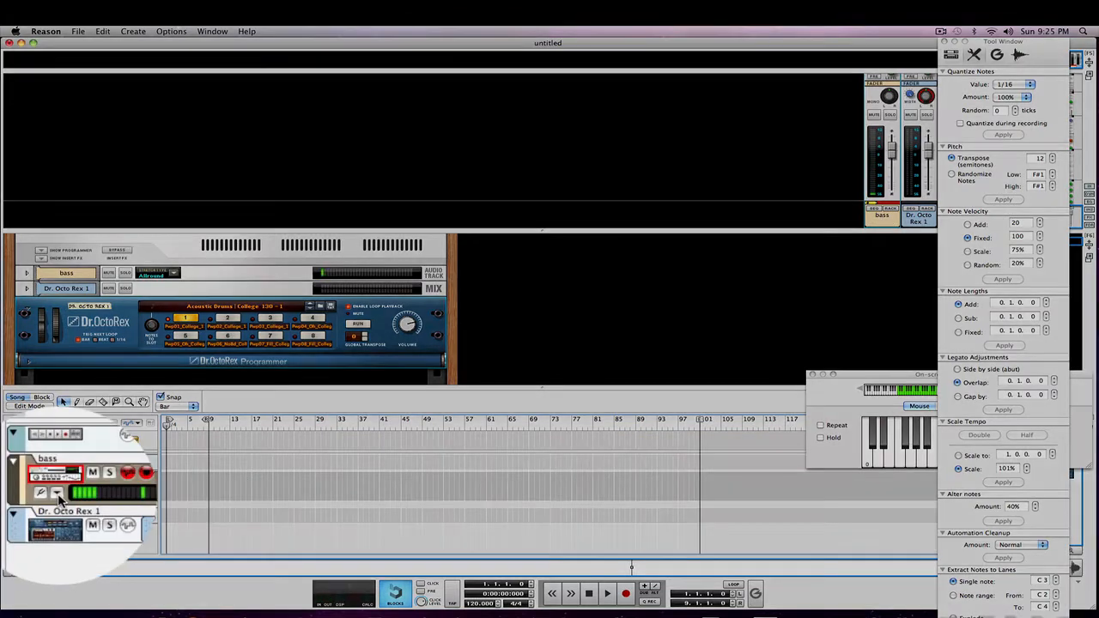
# Step: Select ProjectMix Multichannel Input 1 as the bass track's mono audio input
pyautogui.click(38, 496)
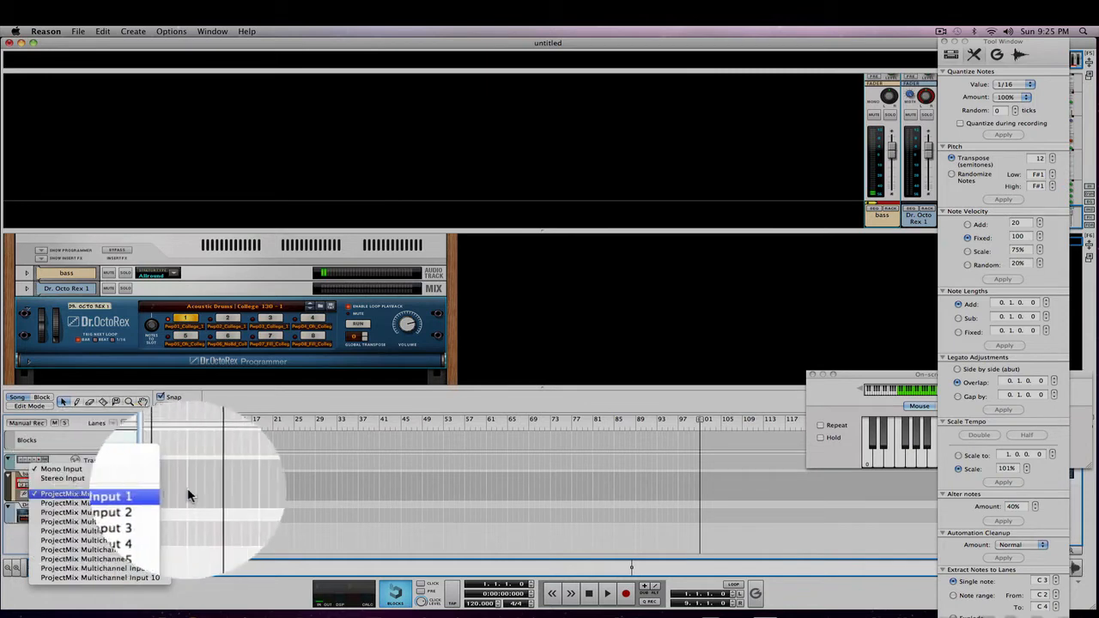
pyautogui.click(56, 496)
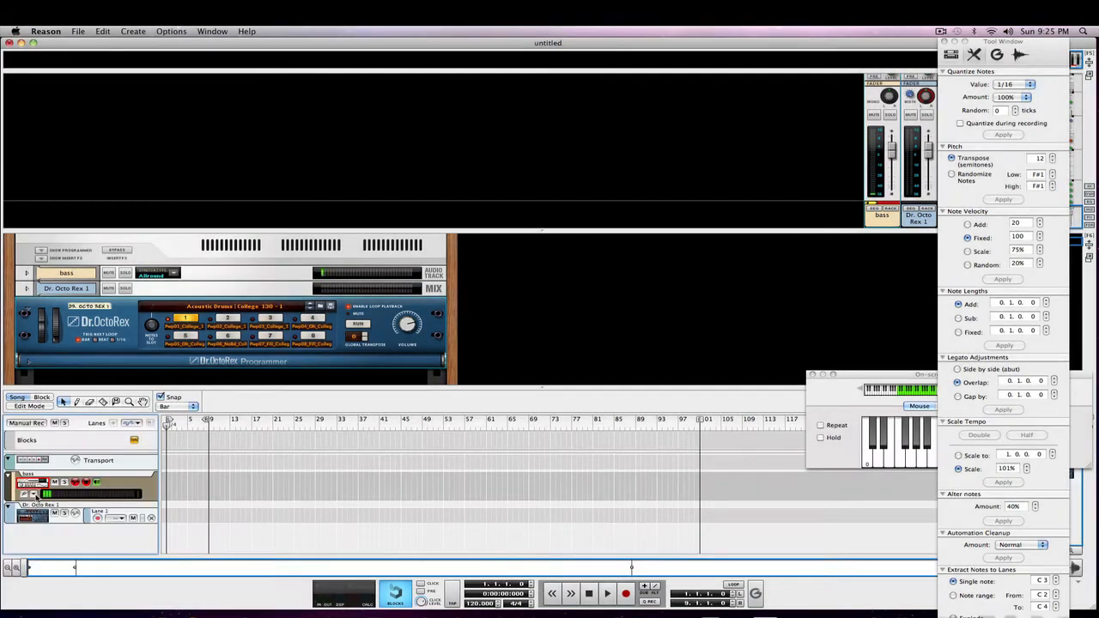
pyautogui.click(36, 495)
pyautogui.click(213, 498)
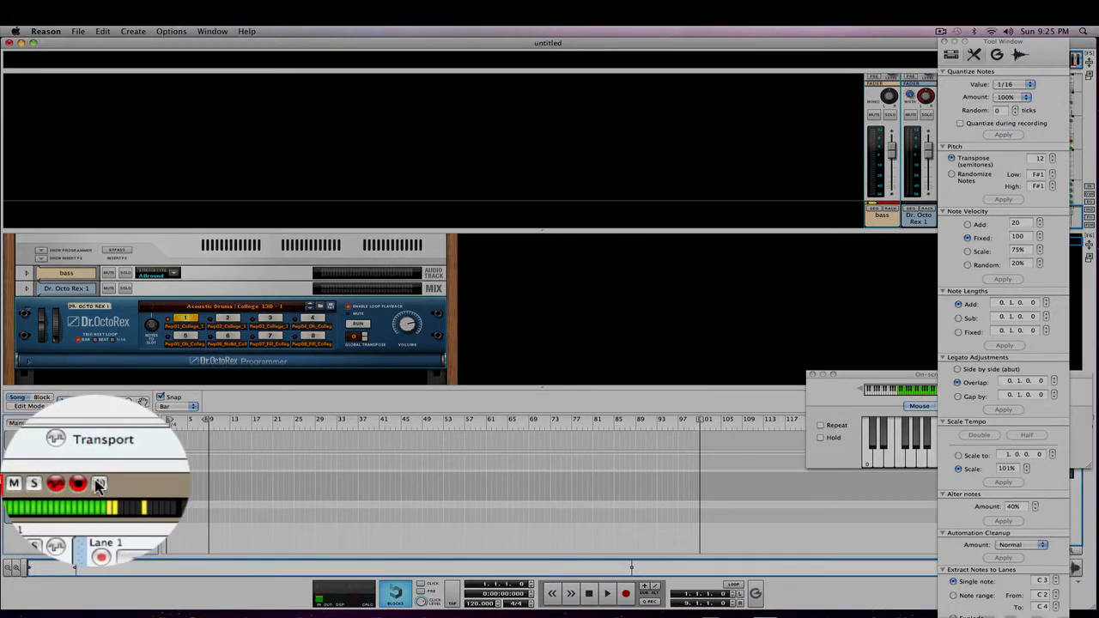
# Step: Try out the bass track's monitoring, record-enable and tuner controls, leaving monitoring and record enable on
pyautogui.click(99, 484)
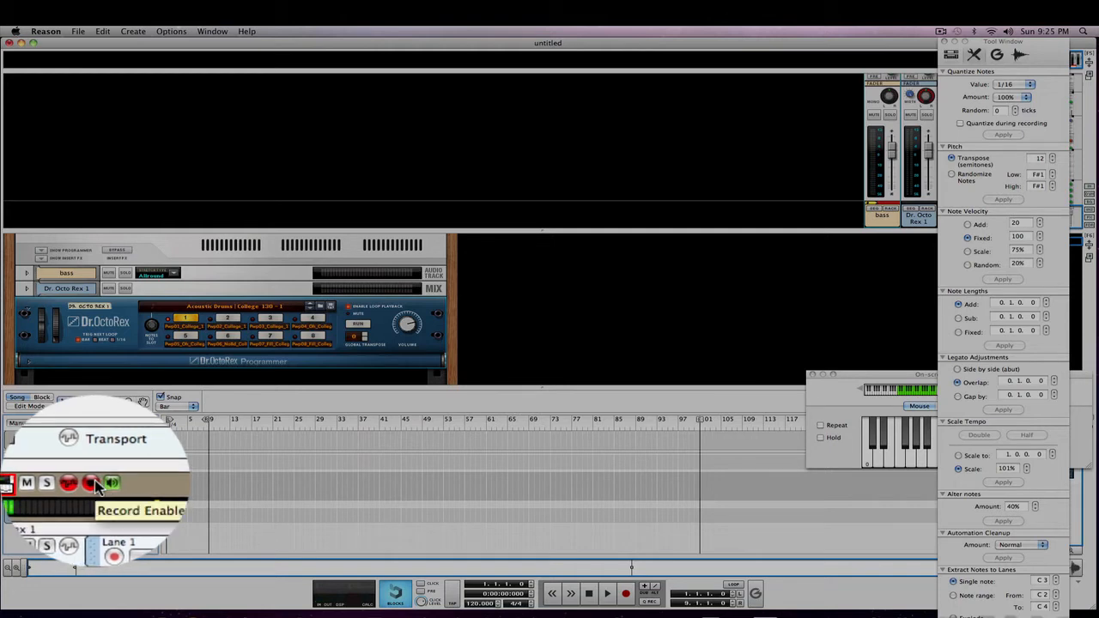
pyautogui.click(92, 483)
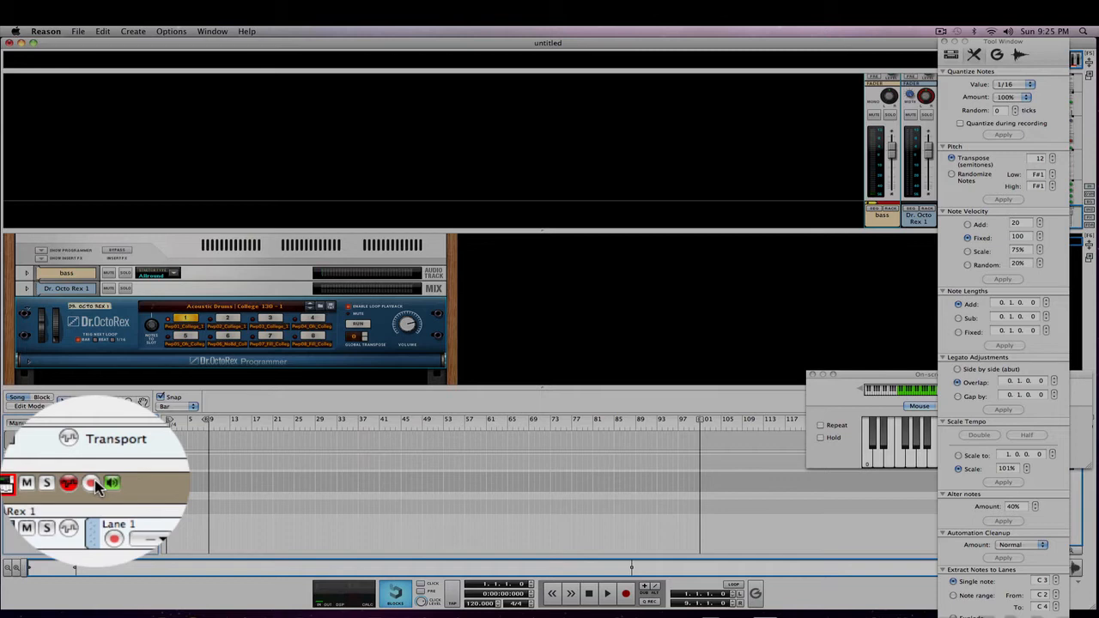
pyautogui.click(92, 483)
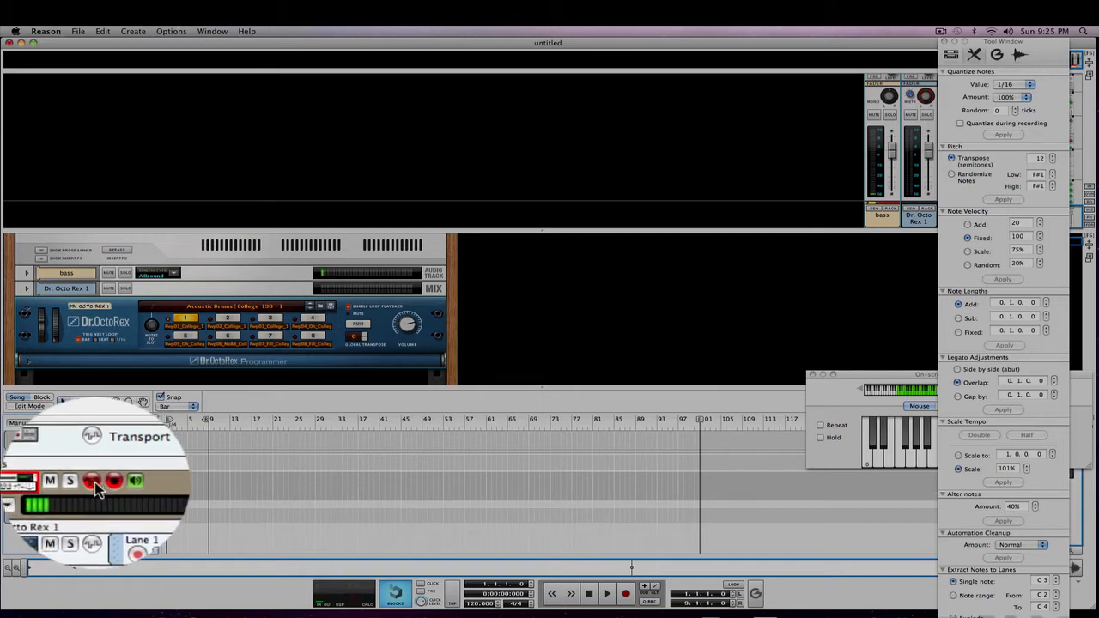
pyautogui.click(94, 485)
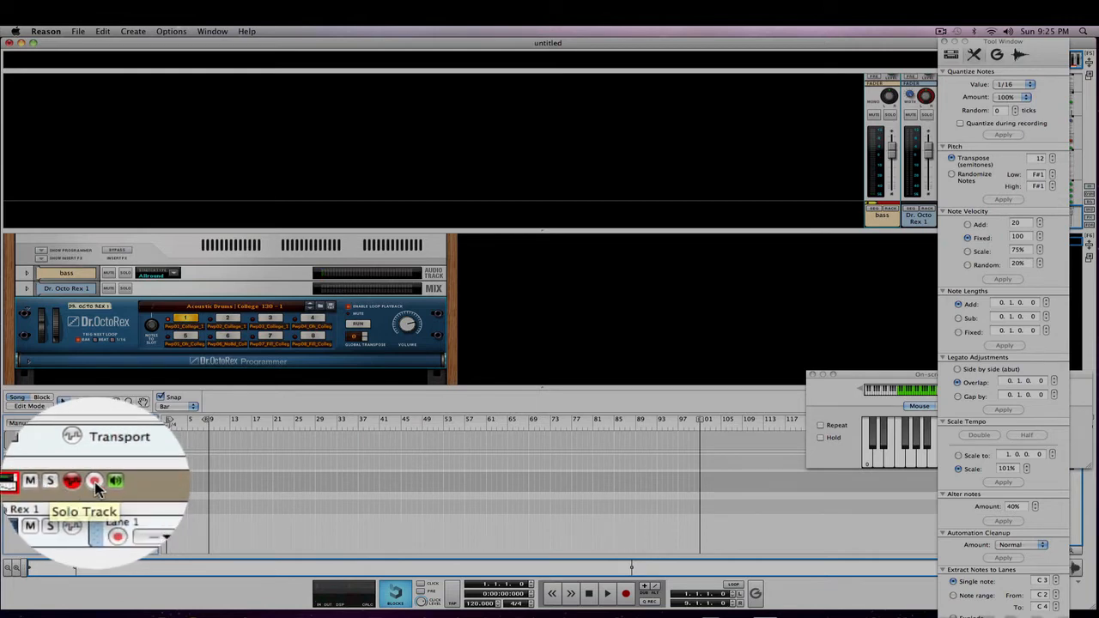
pyautogui.click(97, 486)
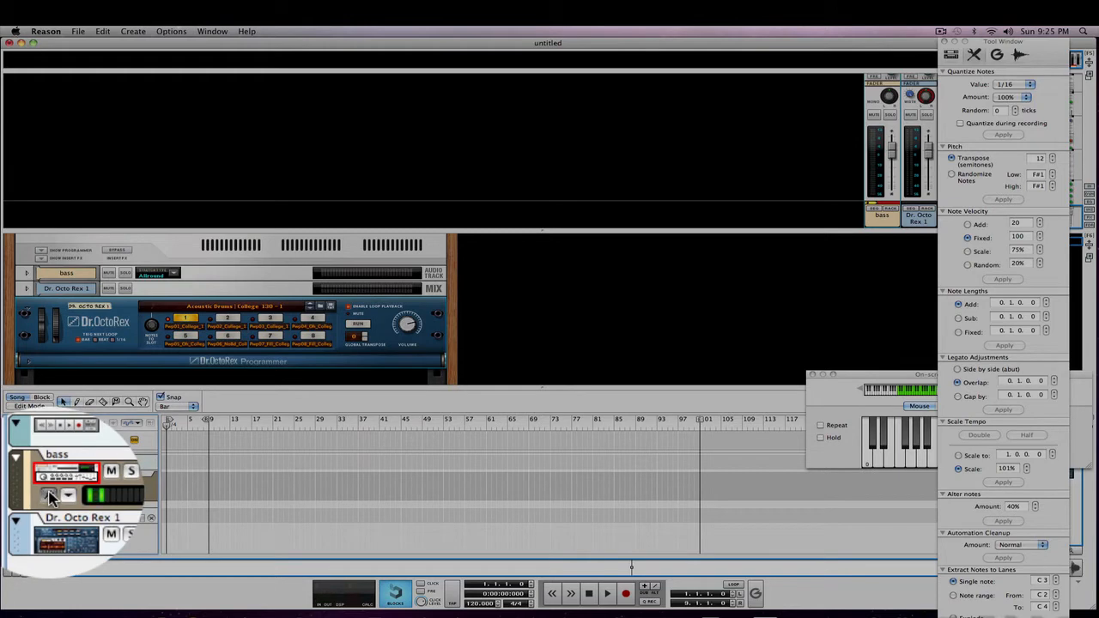
pyautogui.click(49, 496)
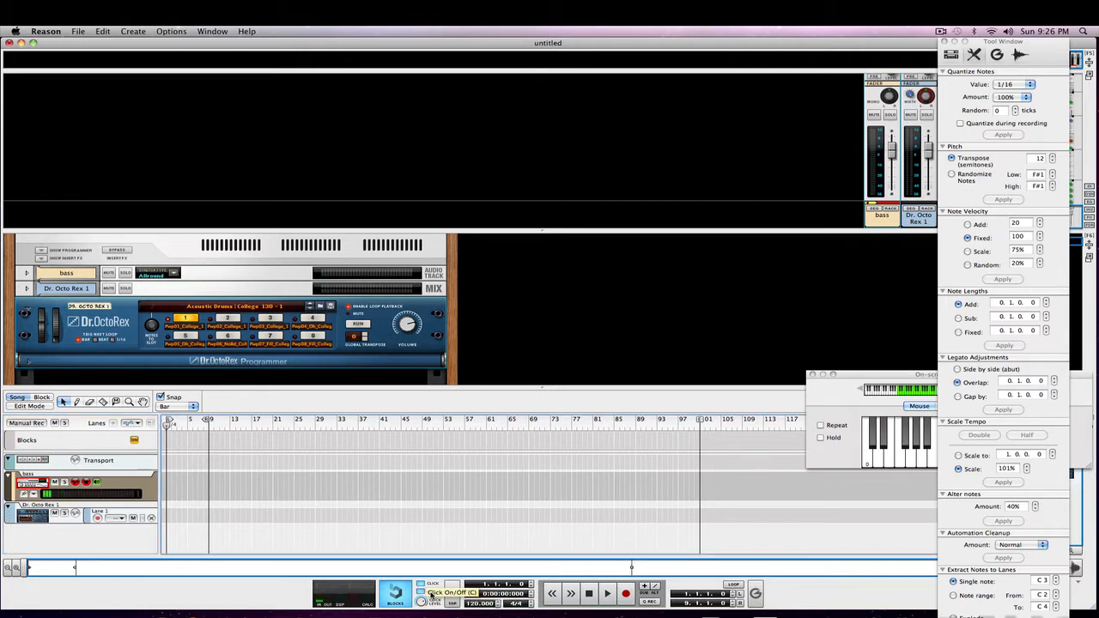
# Step: Turn on the metronome click and loop-record several bass takes between the locators at bars 1 and 9
pyautogui.click(422, 584)
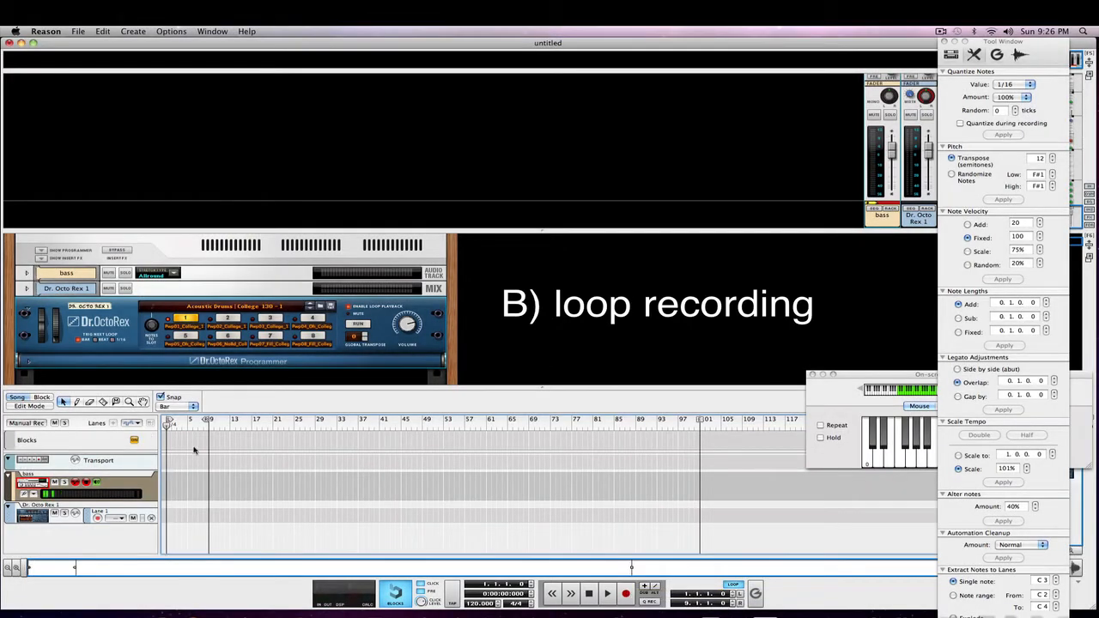
pyautogui.click(626, 593)
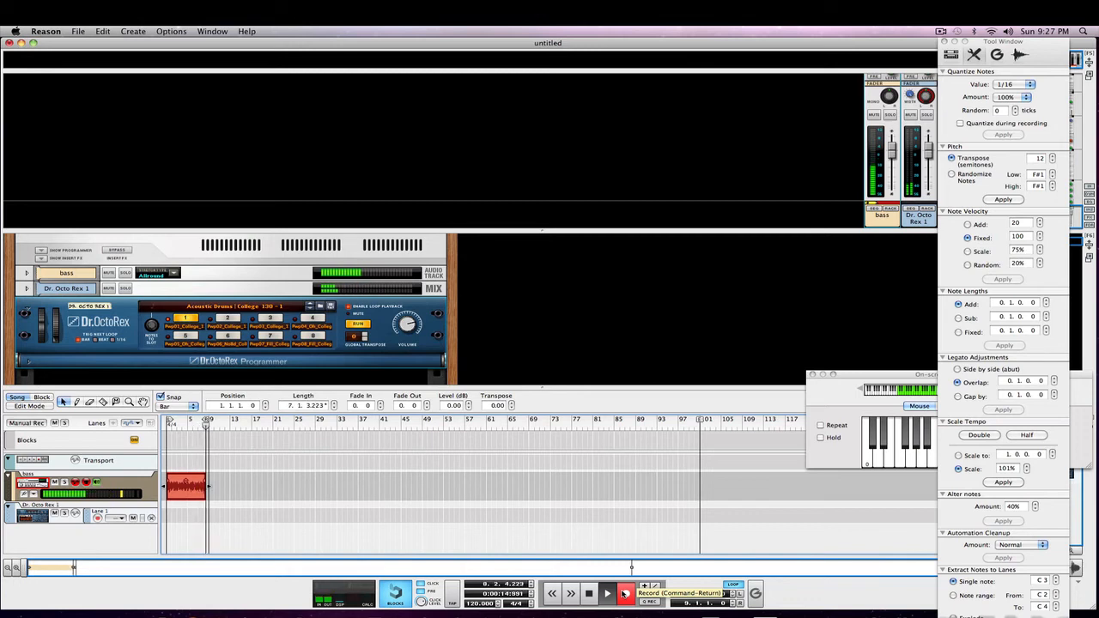
pyautogui.click(625, 592)
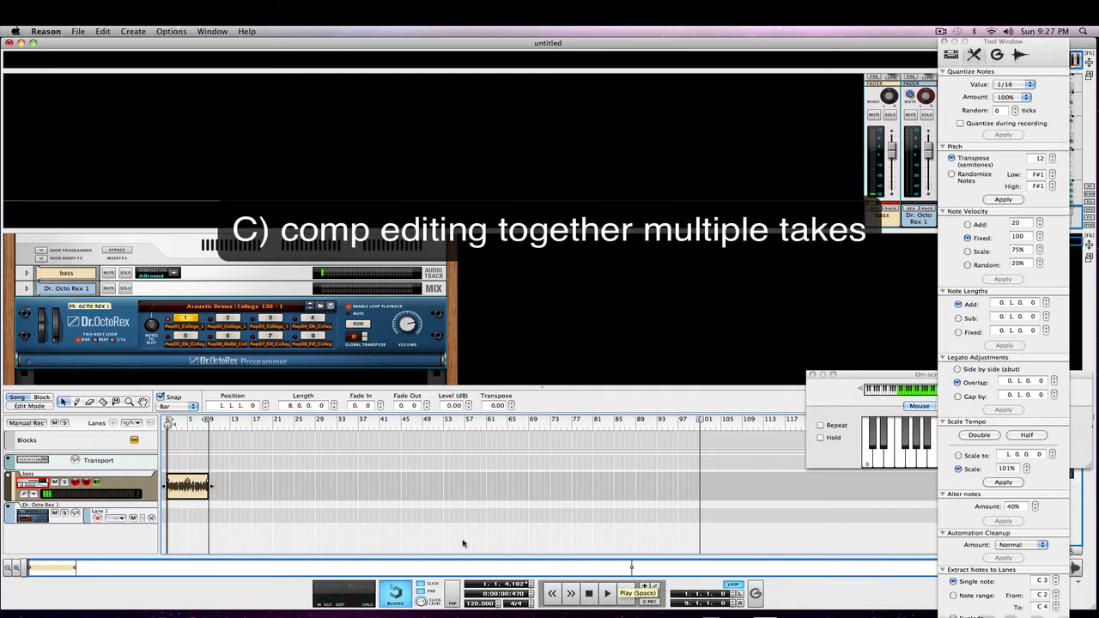
pyautogui.click(165, 424)
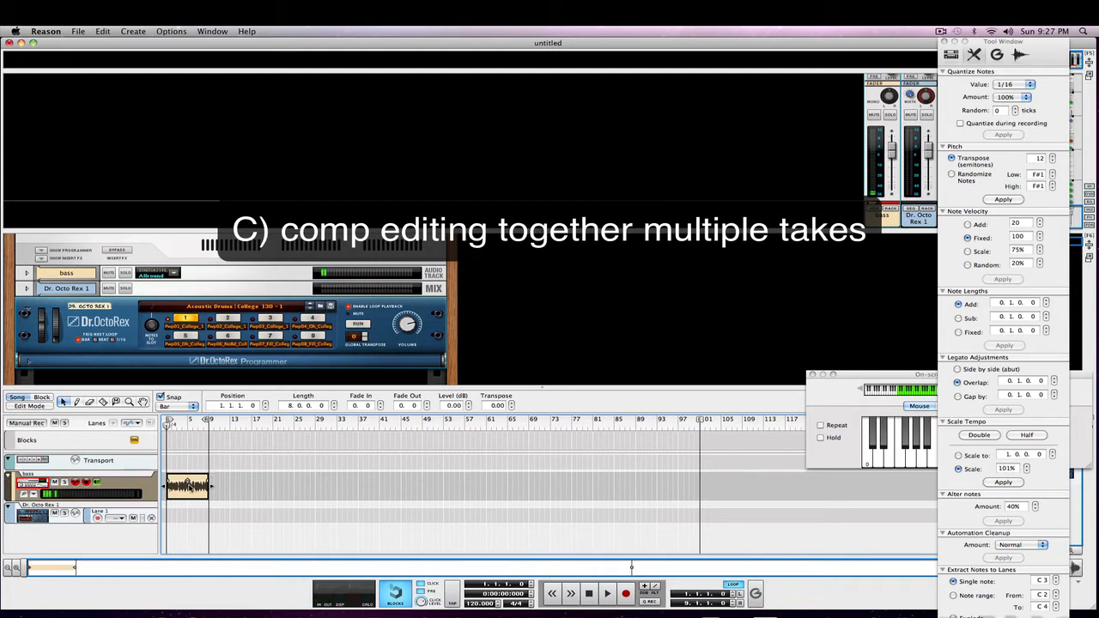
# Step: Open the recorded bass clip for comp editing in an enlarged sequencer area, comparing single-take mode with comp mode
pyautogui.doubleClick(195, 492)
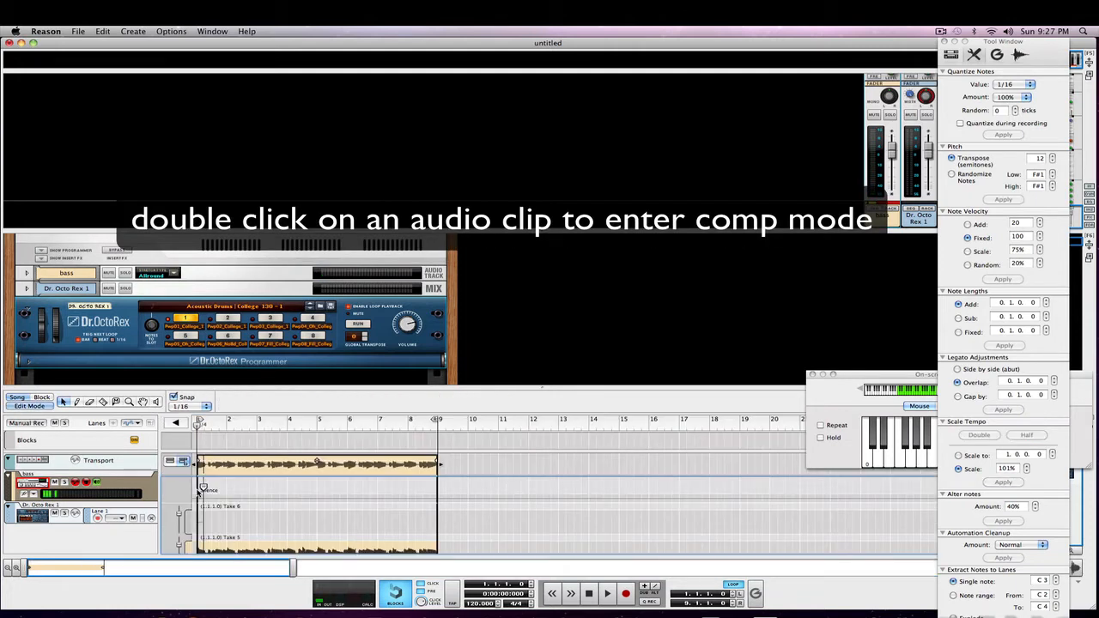
pyautogui.moveTo(390, 389); pyautogui.dragTo(390, 217)
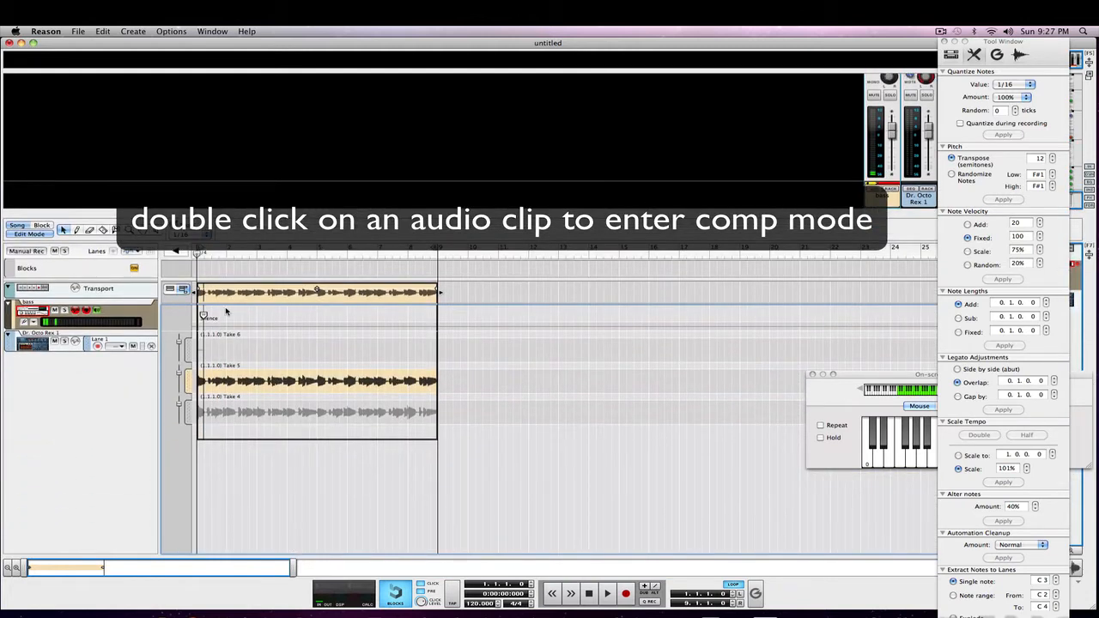
pyautogui.click(169, 290)
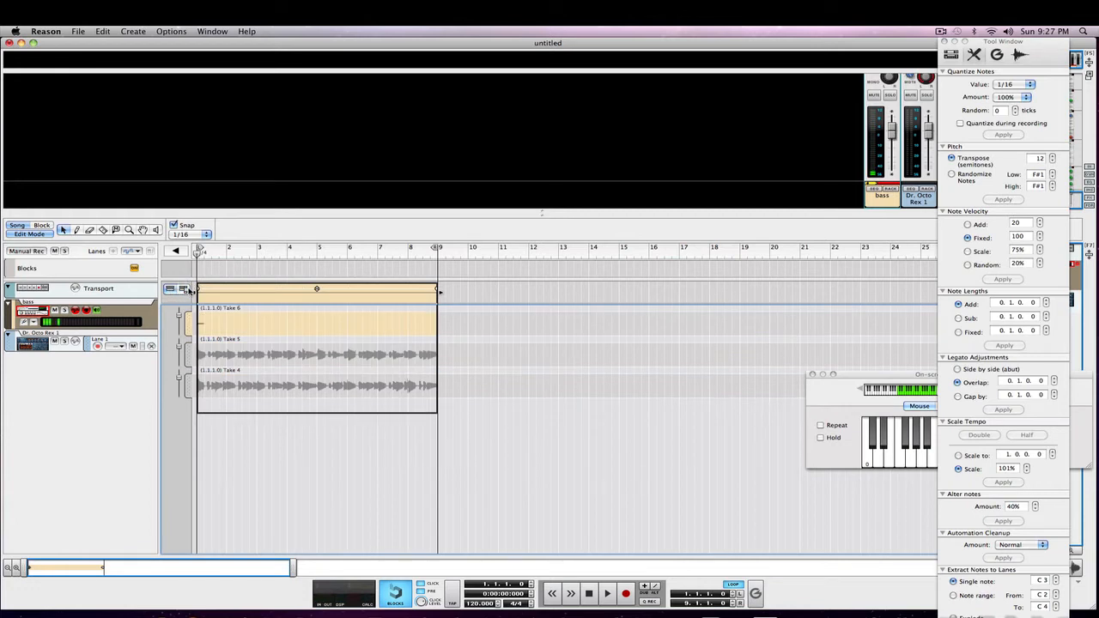
pyautogui.click(185, 290)
# Step: During playback, use the Razor tool to comp Take 4 into Take 5 from 5.2.4.0 for about a bar and from 2.1.1.0 to about bar 3
pyautogui.press('space')
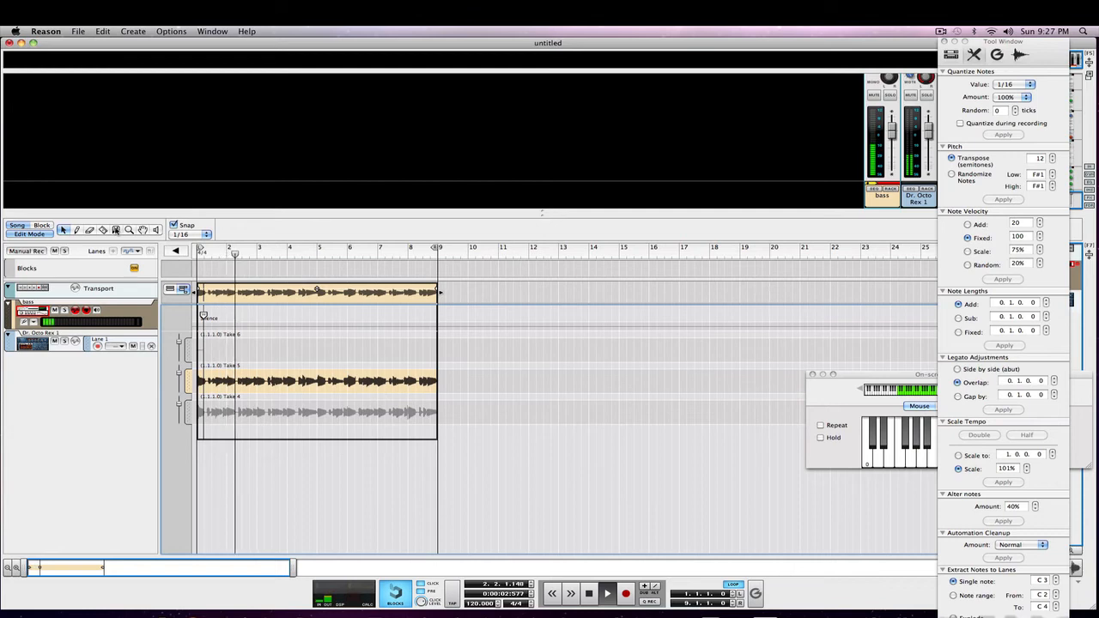
pyautogui.press('r')
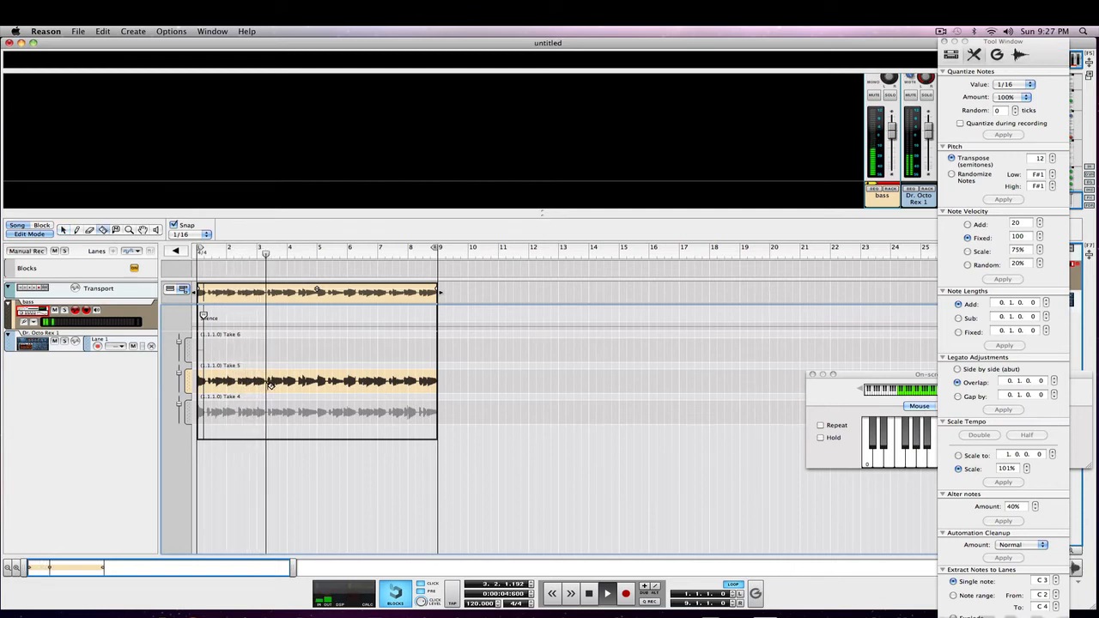
pyautogui.moveTo(268, 364); pyautogui.dragTo(366, 418)
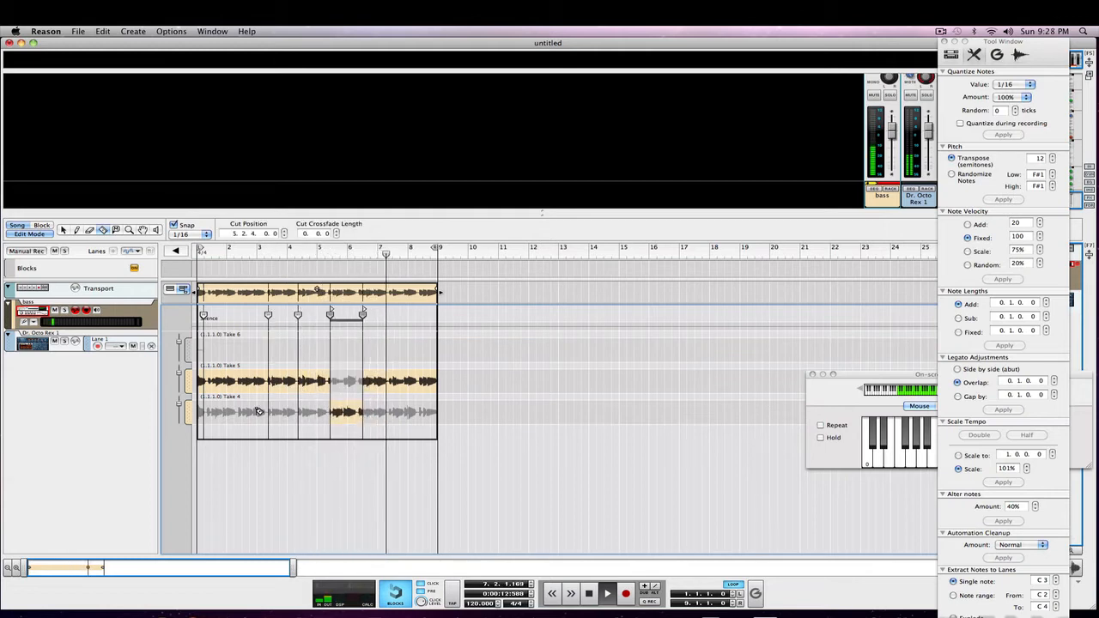
pyautogui.moveTo(264, 413); pyautogui.dragTo(227, 413)
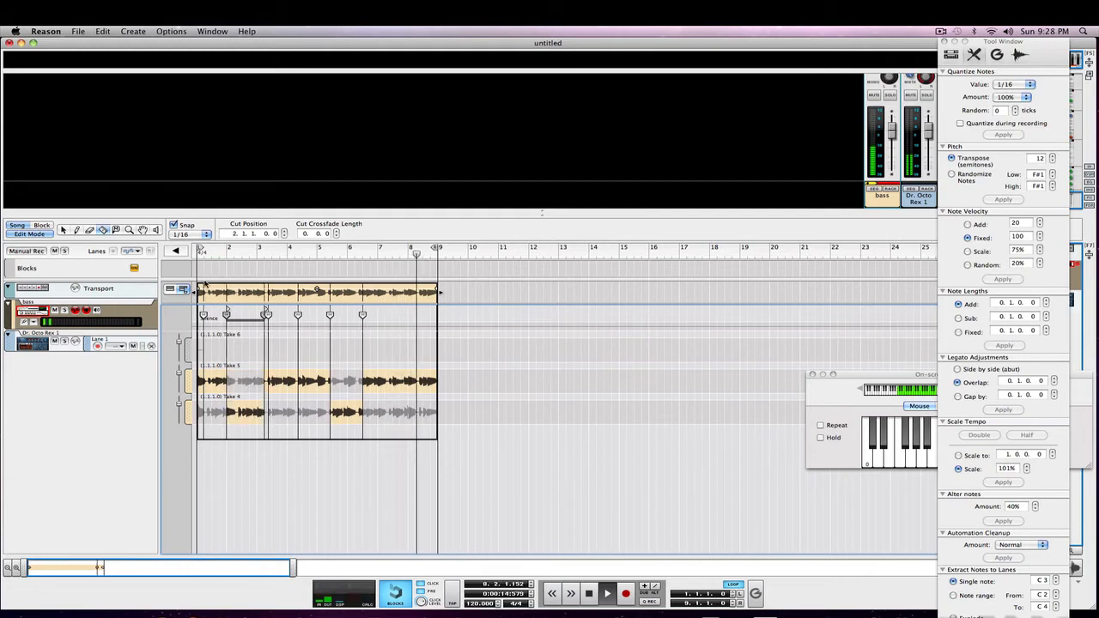
# Step: Check the clip in the arrangement, return to Edit Mode and comp in Take 4 from 8.2.3.0 to the clip's end
pyautogui.click(33, 234)
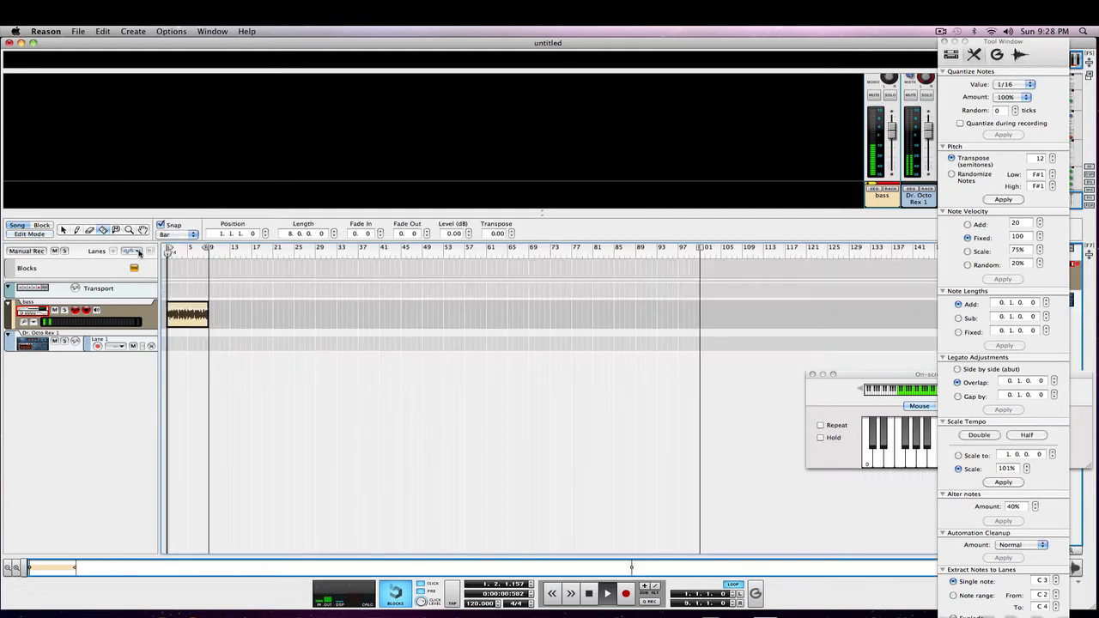
pyautogui.click(34, 233)
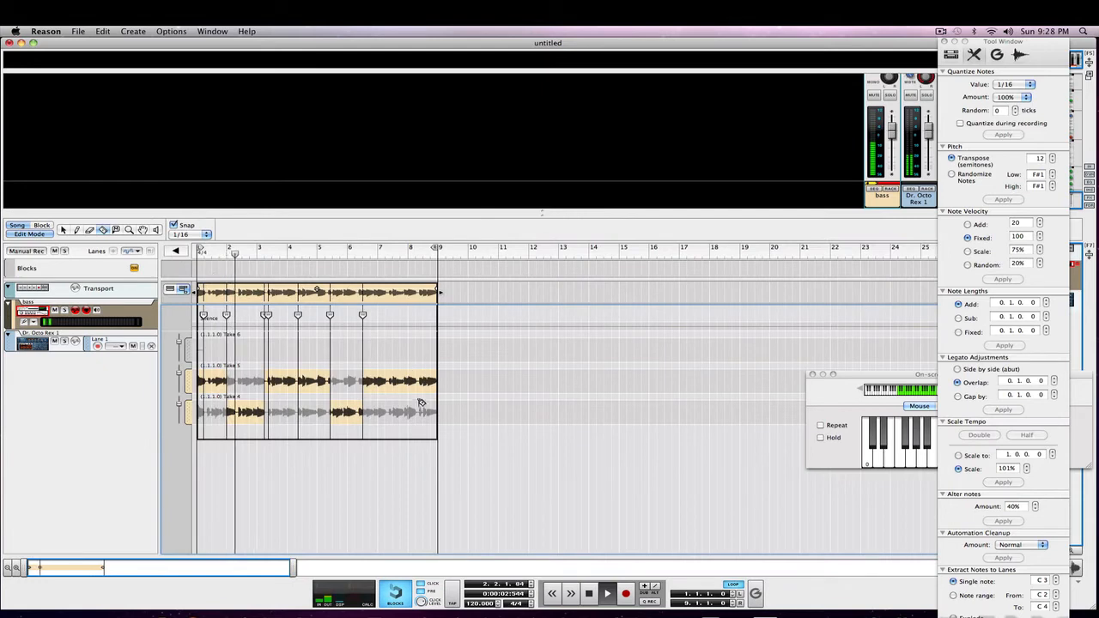
pyautogui.moveTo(421, 404); pyautogui.dragTo(452, 411)
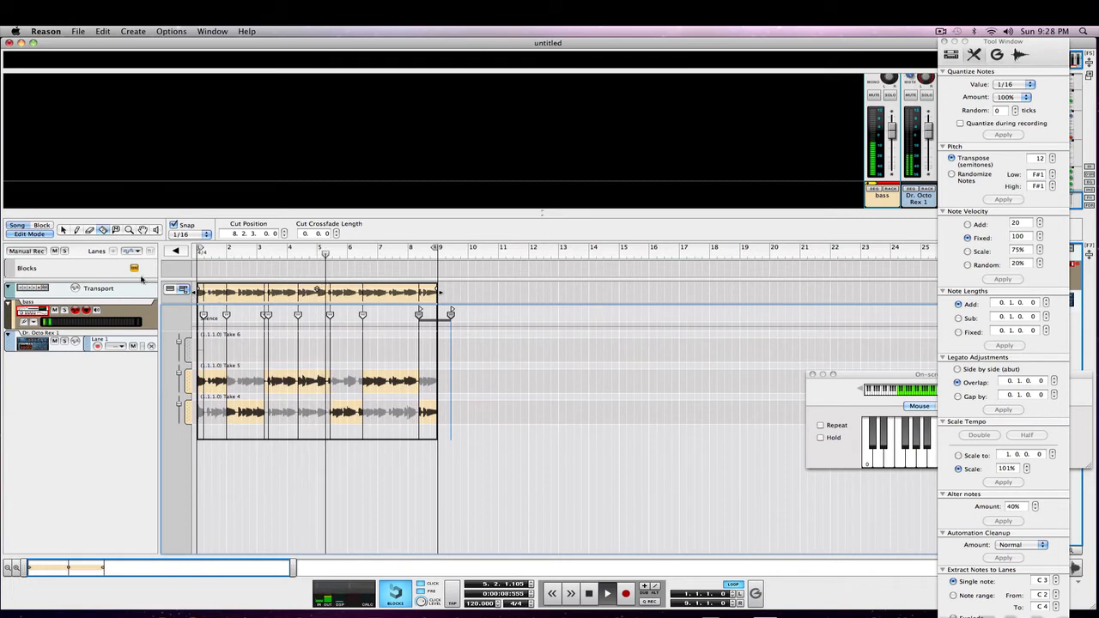
# Step: Leave Edit Mode with playback stopped, and return the song position to the start with the Selection tool active
pyautogui.click(30, 234)
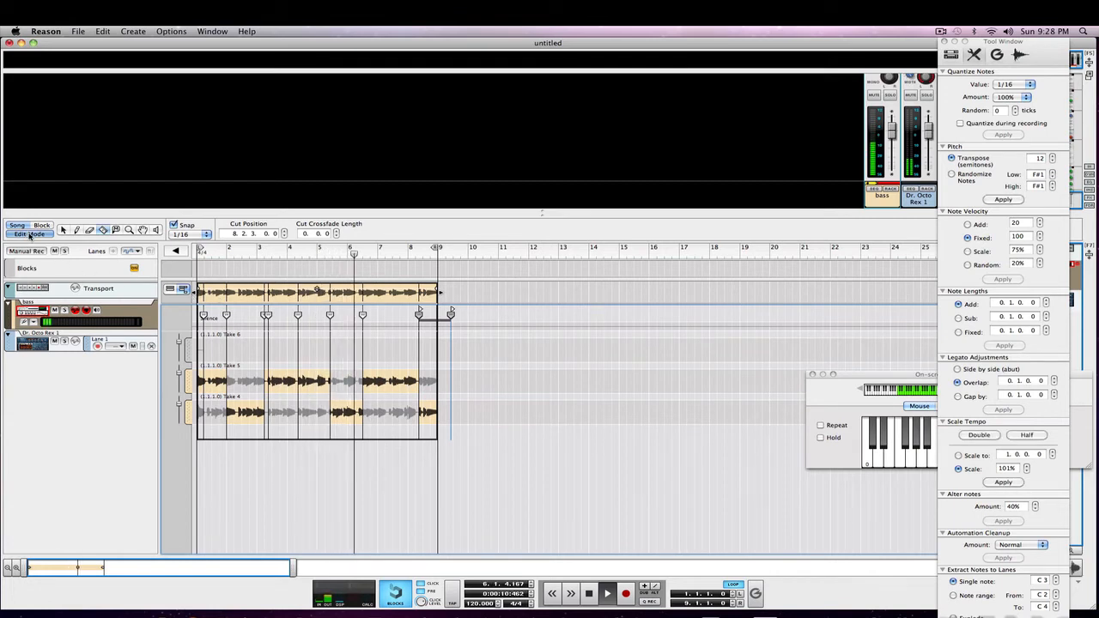
pyautogui.press('space')
pyautogui.click(65, 230)
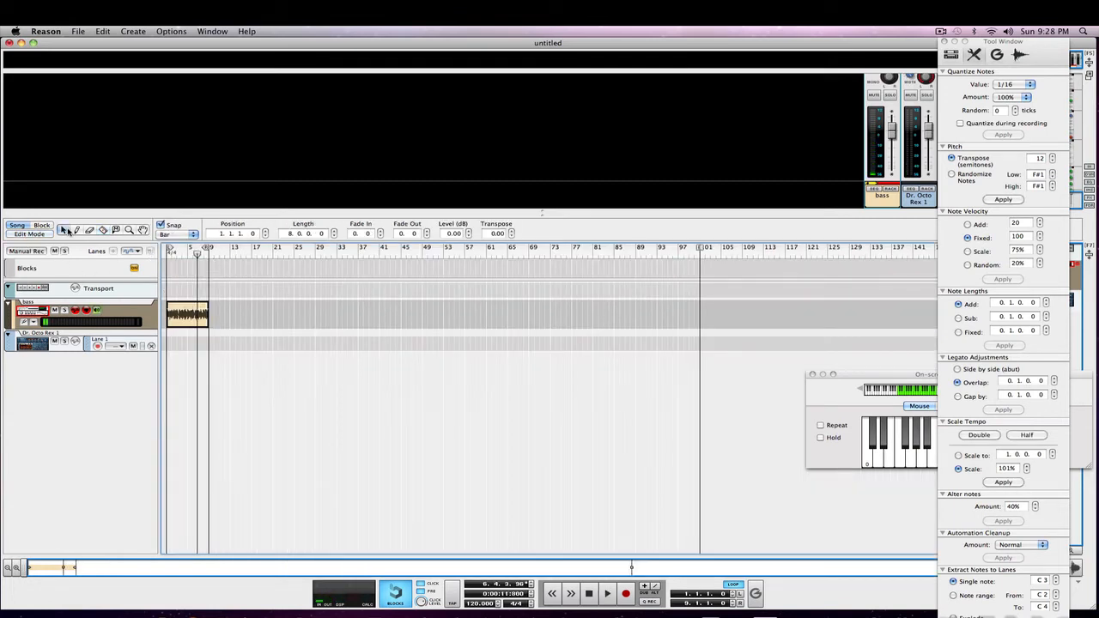
pyautogui.moveTo(196, 254); pyautogui.dragTo(150, 251)
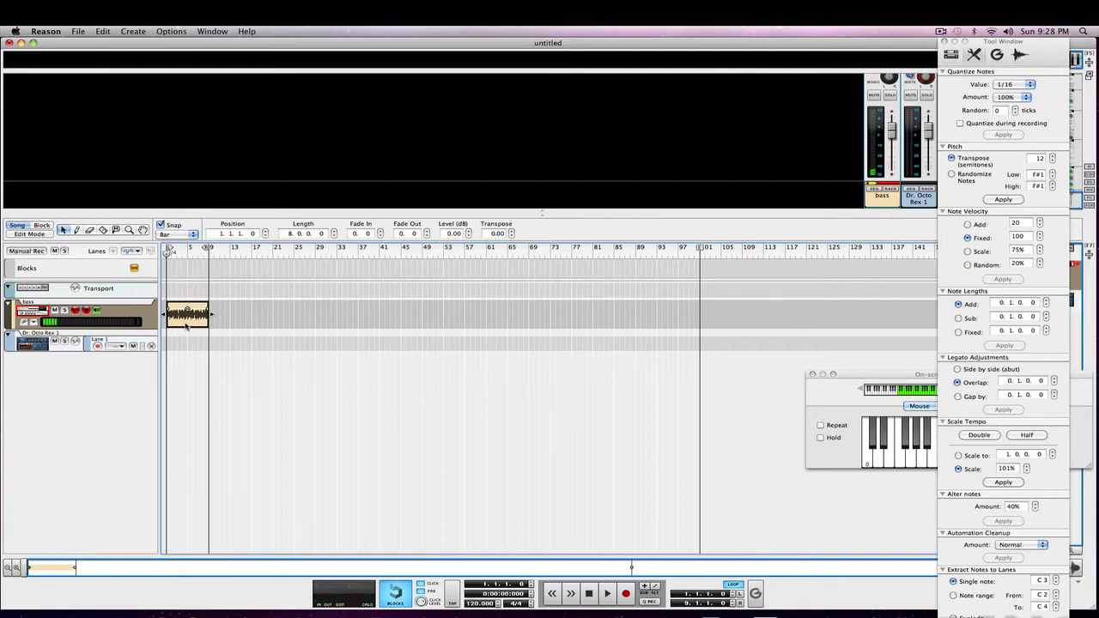
# Step: Turn off Snap and split the bass clip with the Razor tool at about 7.2.1
pyautogui.click(106, 230)
pyautogui.scroll(5, 248, 348)
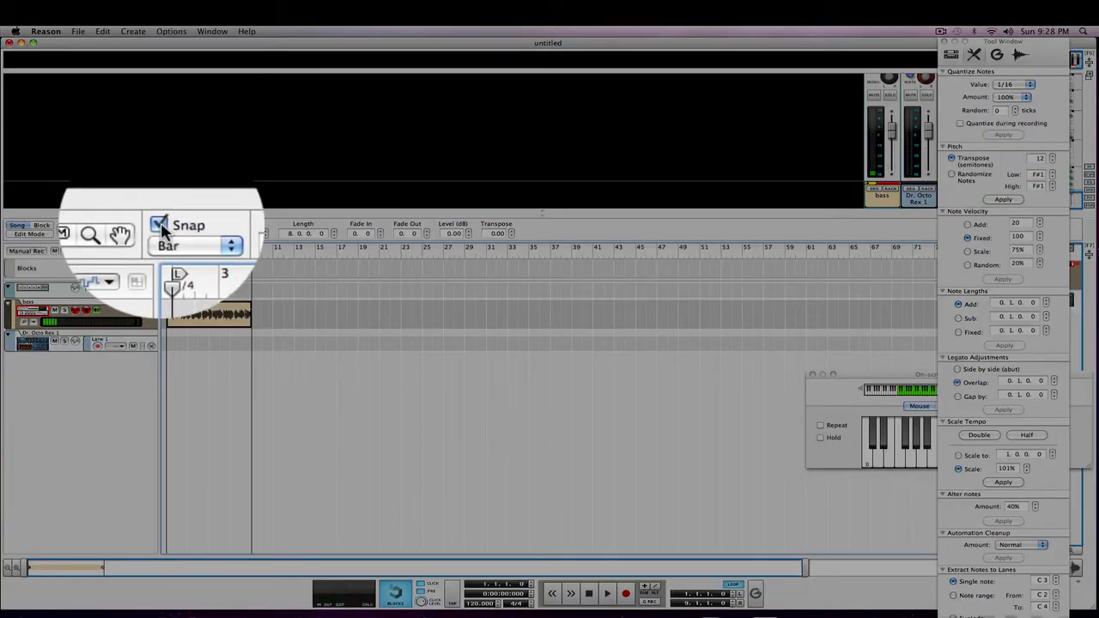
pyautogui.click(160, 224)
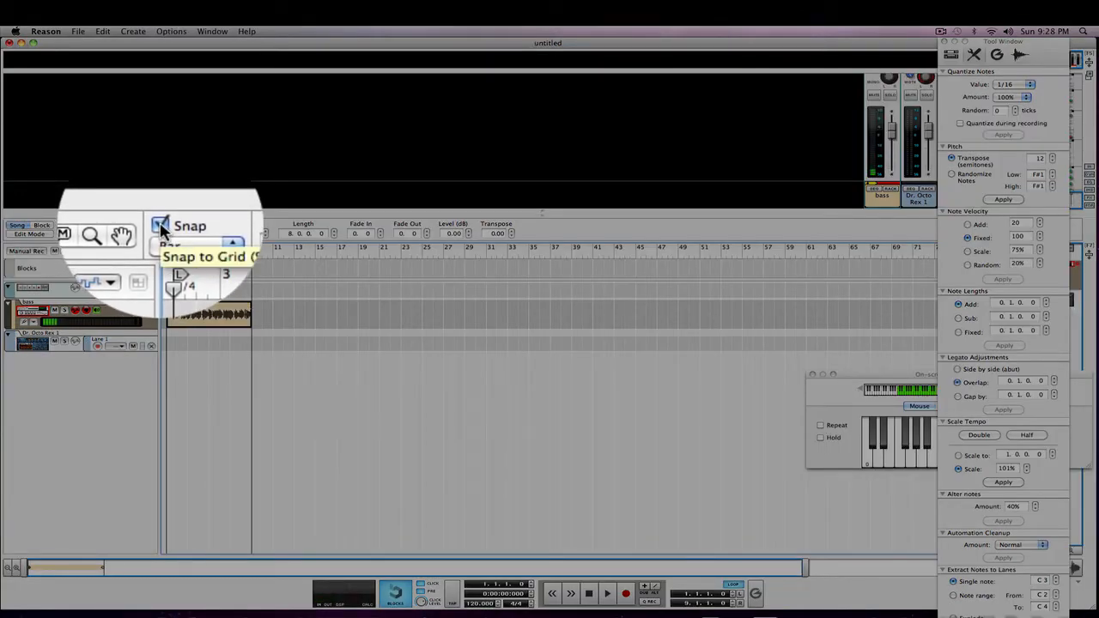
pyautogui.click(16, 567)
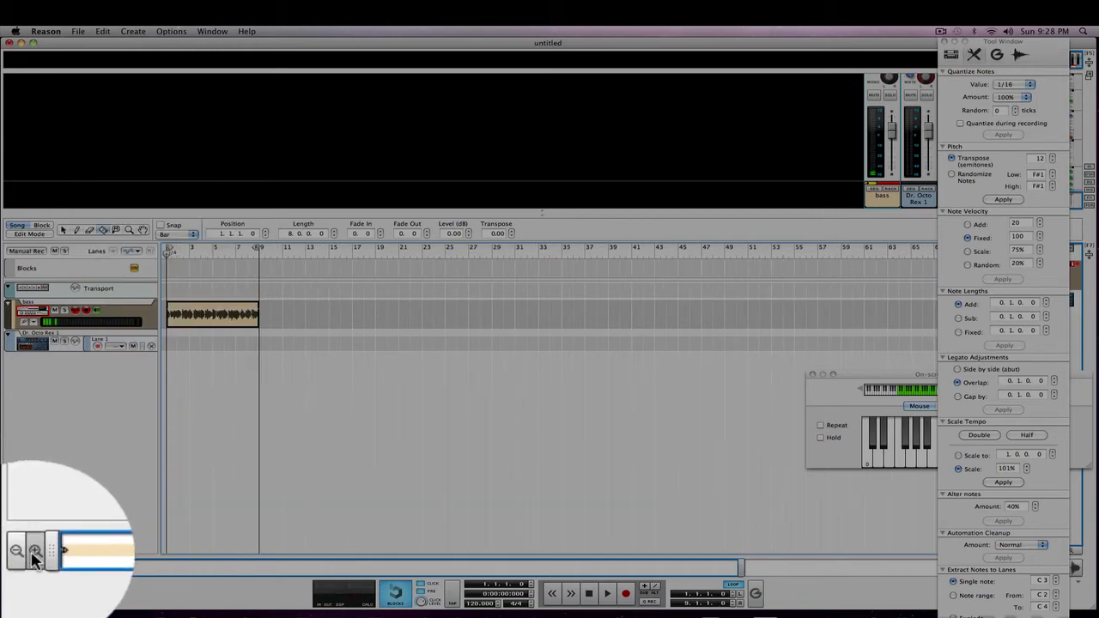
pyautogui.click(34, 551)
pyautogui.click(34, 551)
pyautogui.click(35, 552)
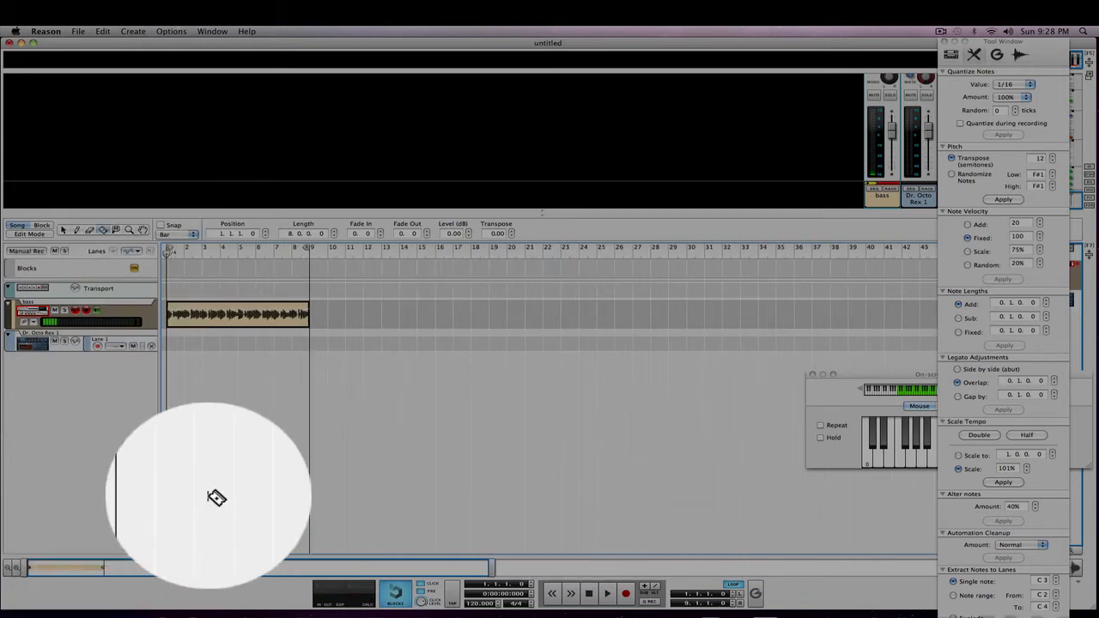
pyautogui.click(279, 318)
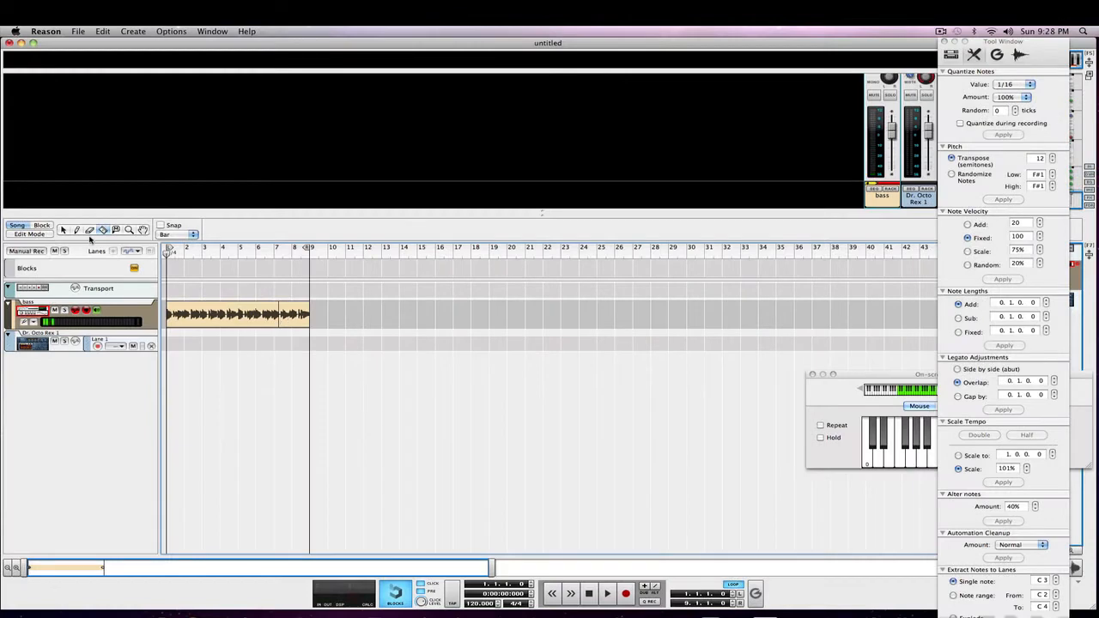
# Step: Try placing a copy of the short split-off bass clip at 10.2.1.128 and undo it
pyautogui.click(66, 231)
pyautogui.click(293, 313)
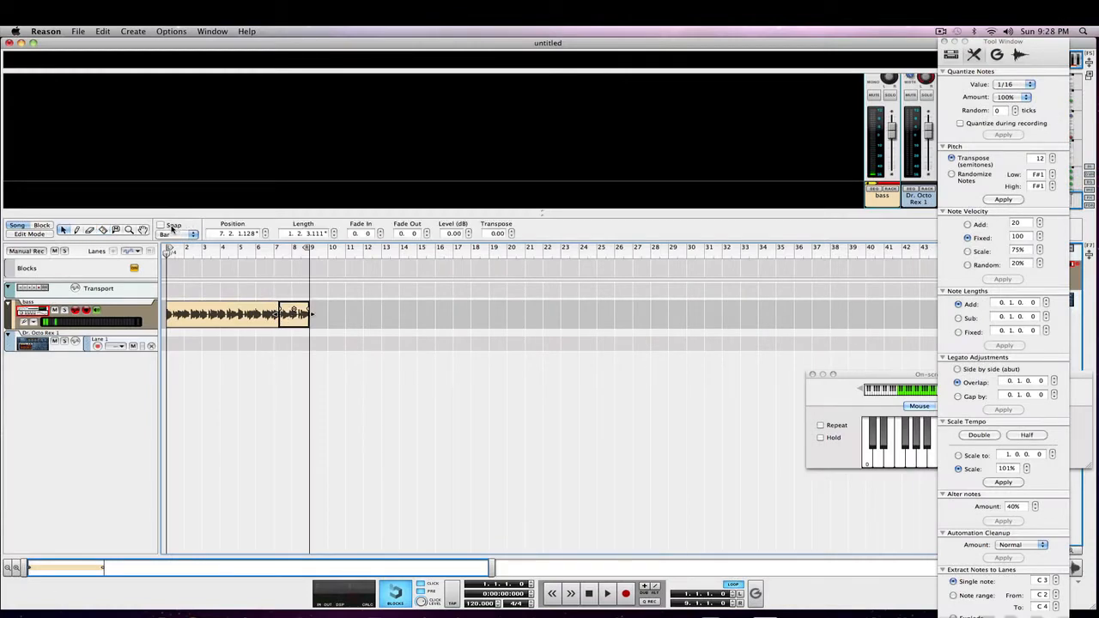
pyautogui.moveTo(298, 323); pyautogui.dragTo(351, 334)
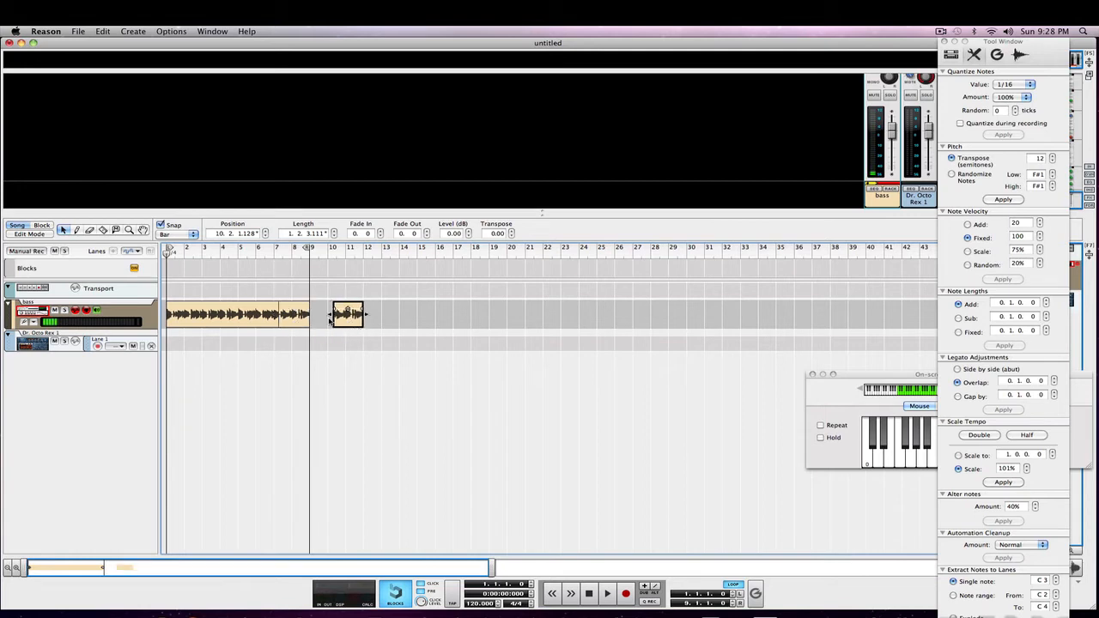
pyautogui.press('super+z')
# Step: Duplicate both bass clips to start at bar 9, extend the loop end to bar 17 and return the song position to the start
pyautogui.press('super+a')
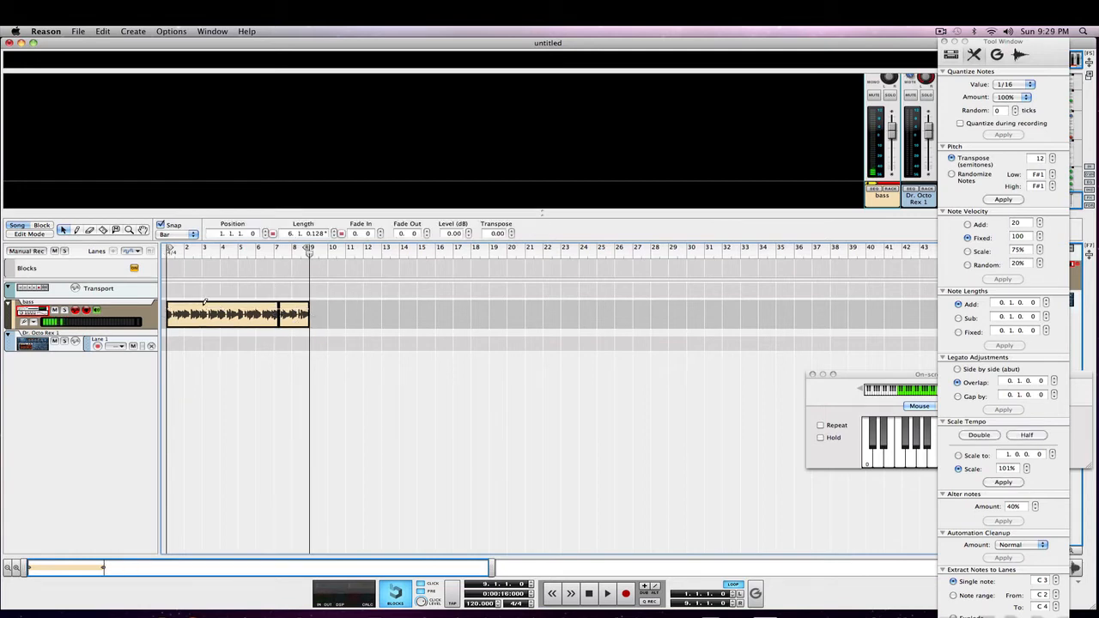
pyautogui.press('super+d')
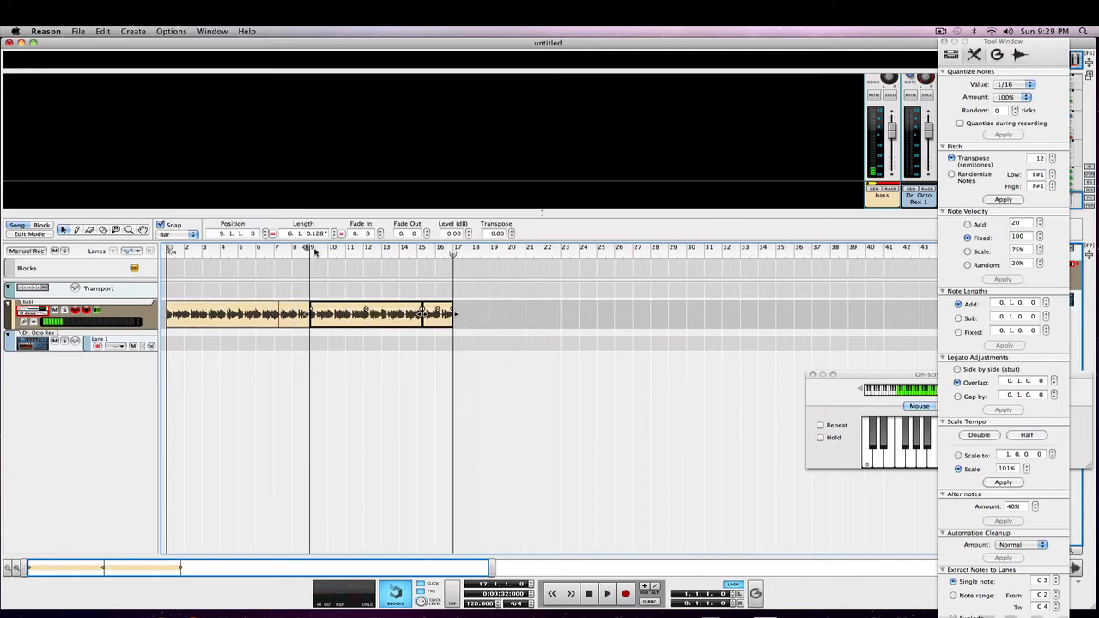
pyautogui.moveTo(314, 251); pyautogui.dragTo(448, 258)
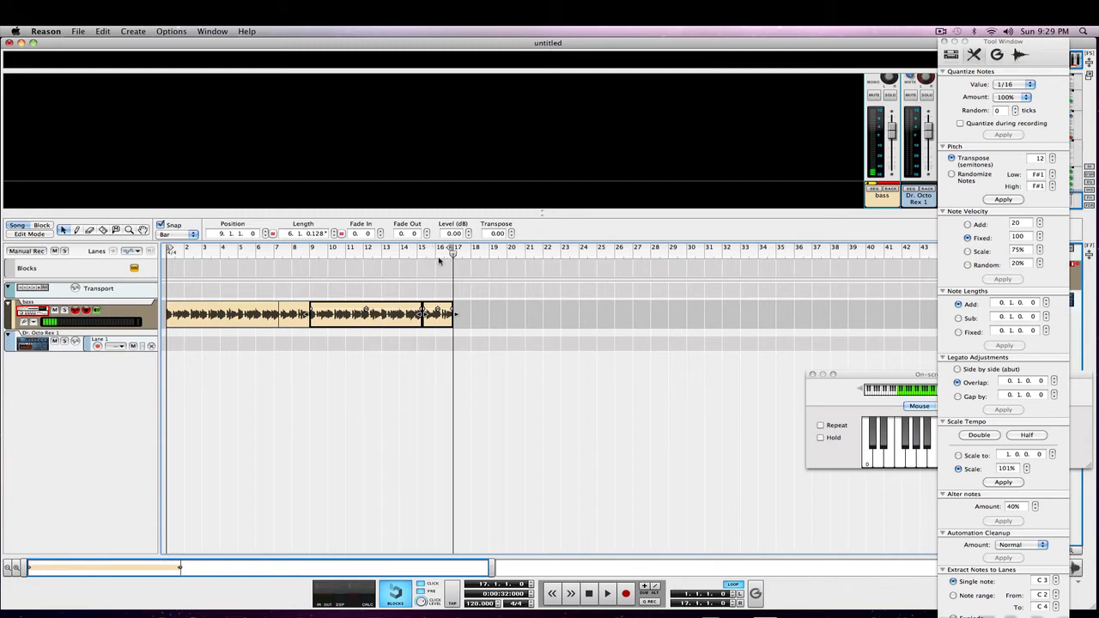
pyautogui.click(588, 592)
# Step: Reveal the bass track's expanded device in the rack, insert a Line 6 Bass Amp and start playback to audition it
pyautogui.click(32, 330)
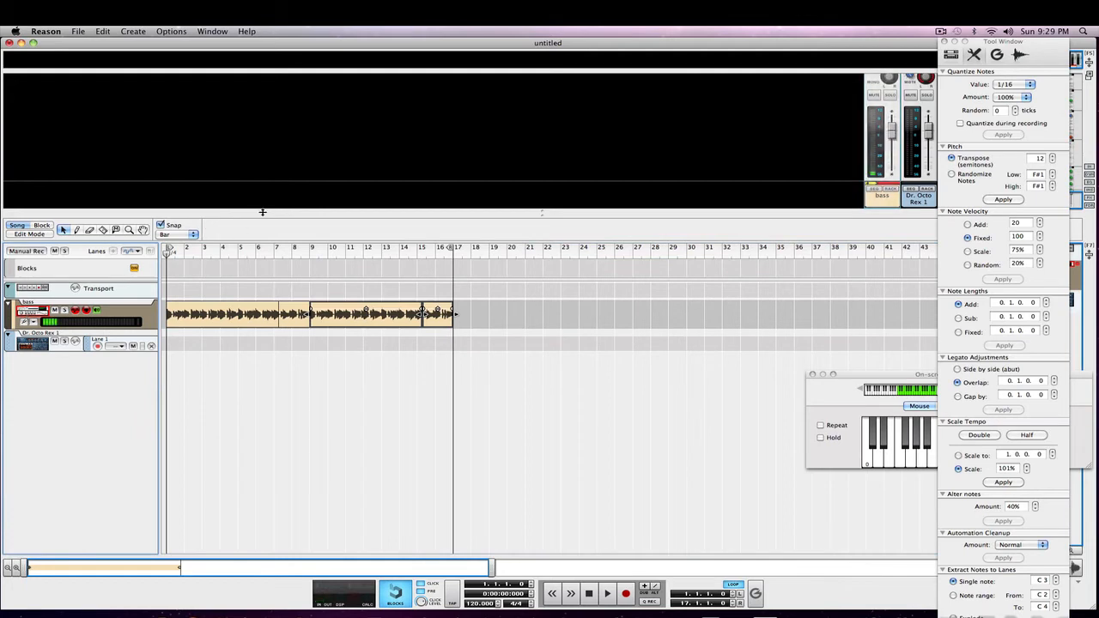
pyautogui.moveTo(263, 234); pyautogui.dragTo(244, 354)
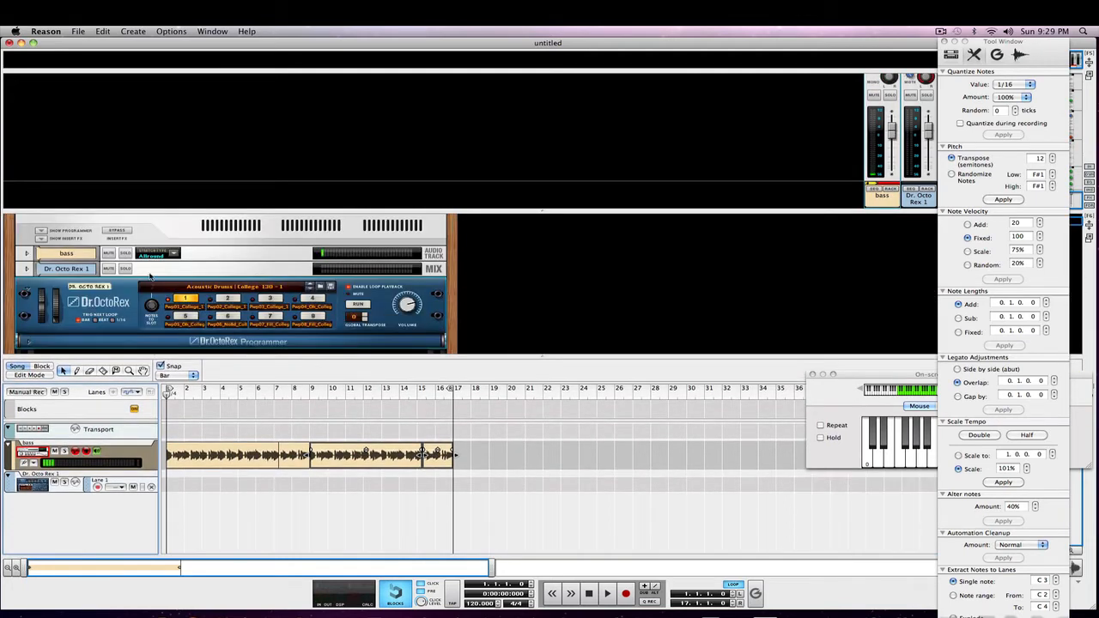
pyautogui.click(26, 256)
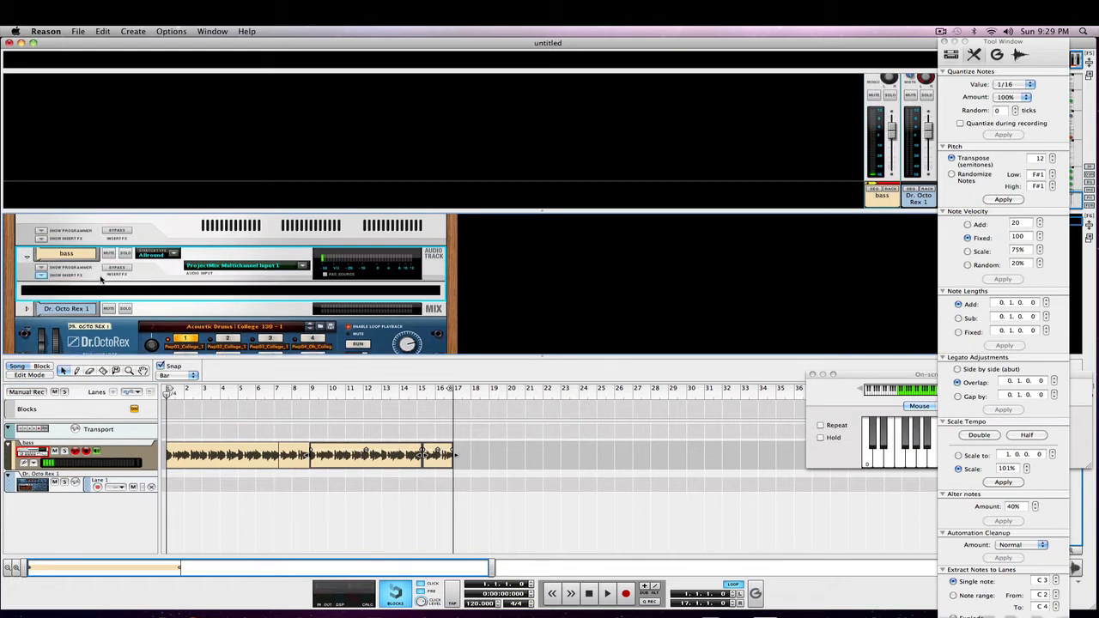
pyautogui.moveTo(150, 90)
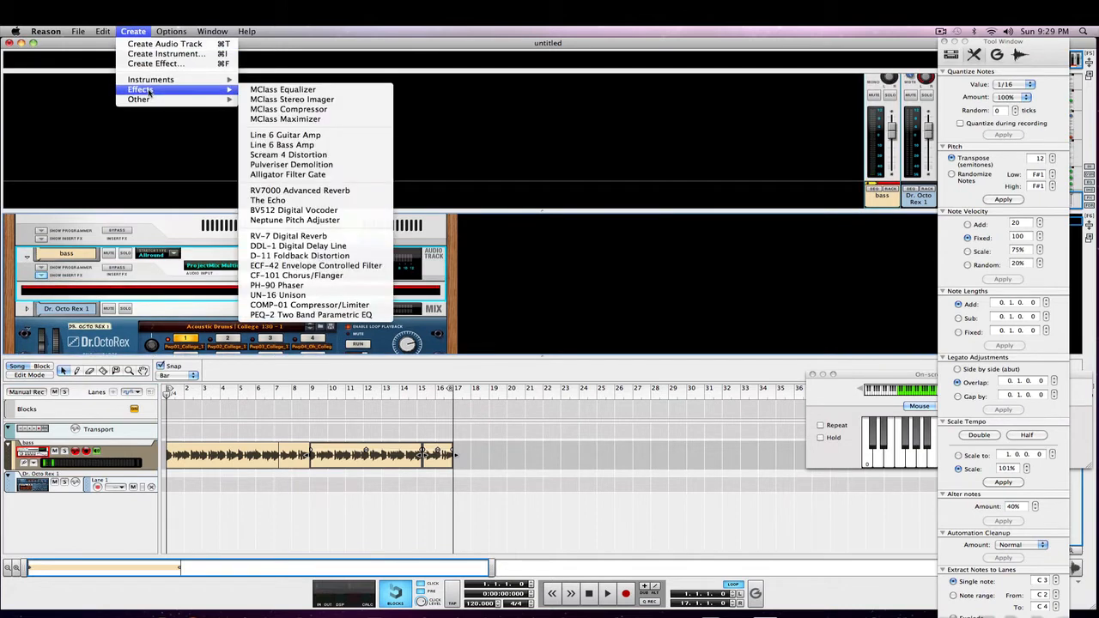
pyautogui.click(293, 146)
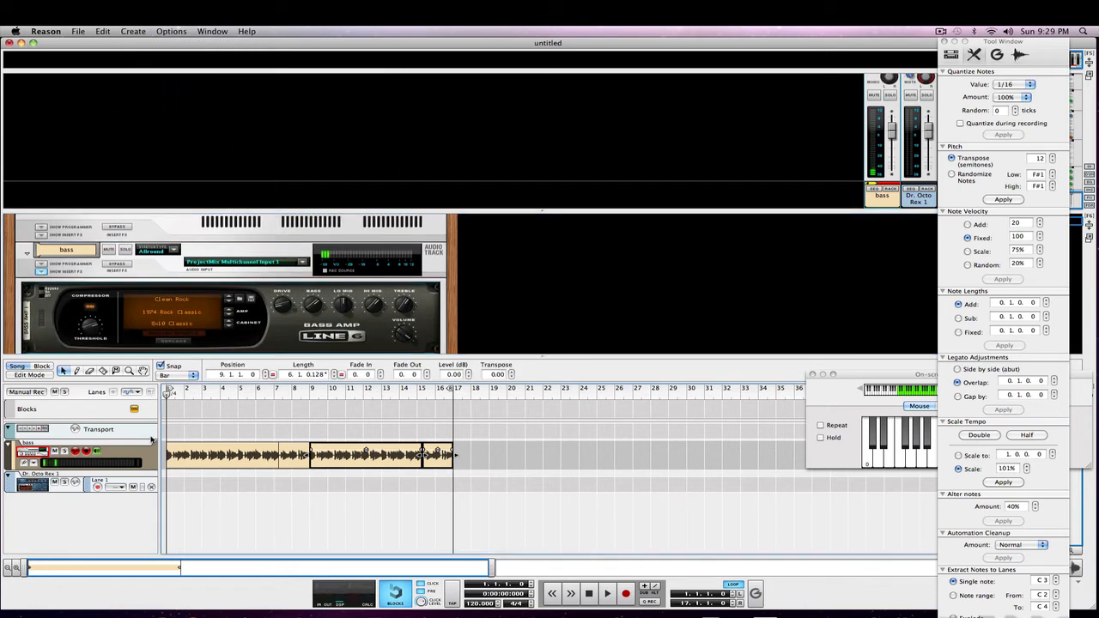
pyautogui.press('space')
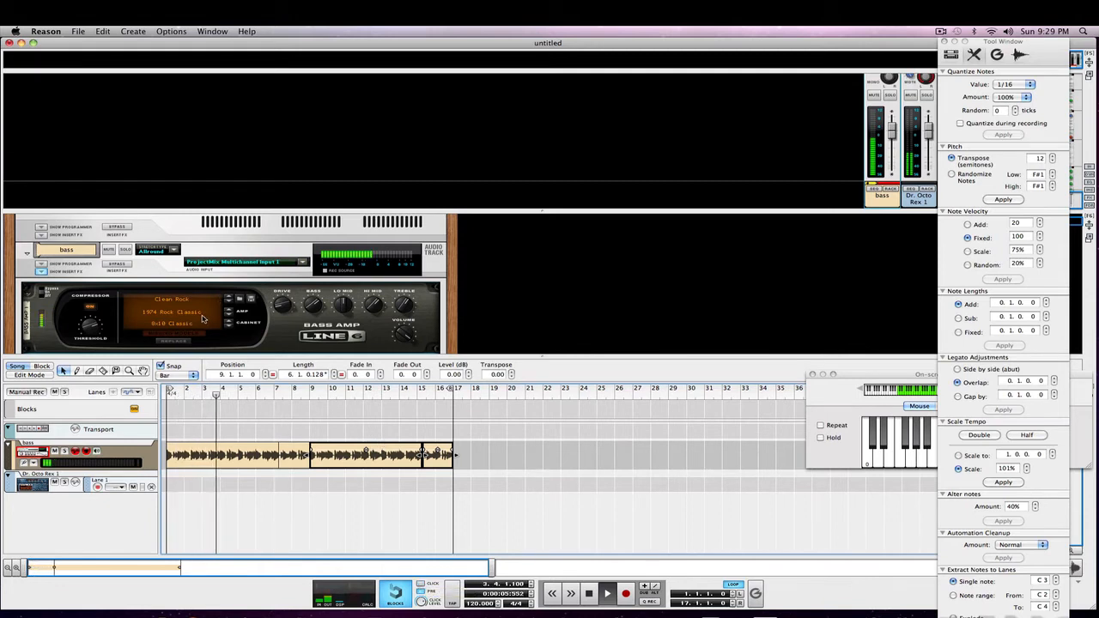
# Step: Create the Drums.cmb effect below Dr. OctoRex, using the Drums folder of the factory bank's Dynamics effect patches
pyautogui.scroll(-1, 202, 319)
pyautogui.scroll(-4, 202, 320)
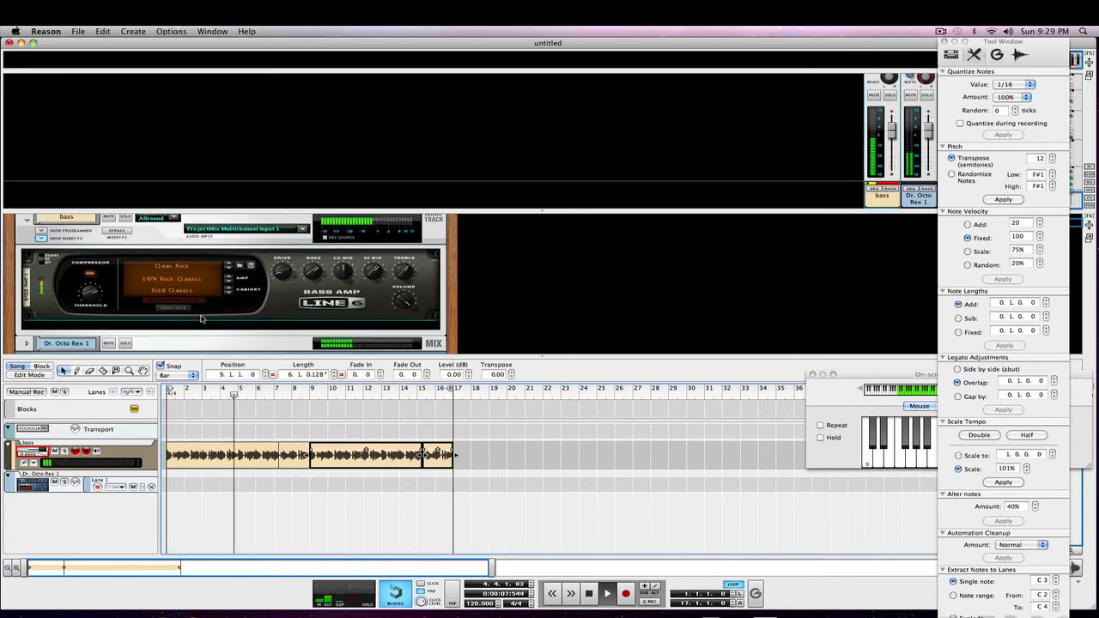
pyautogui.click(131, 31)
pyautogui.click(154, 64)
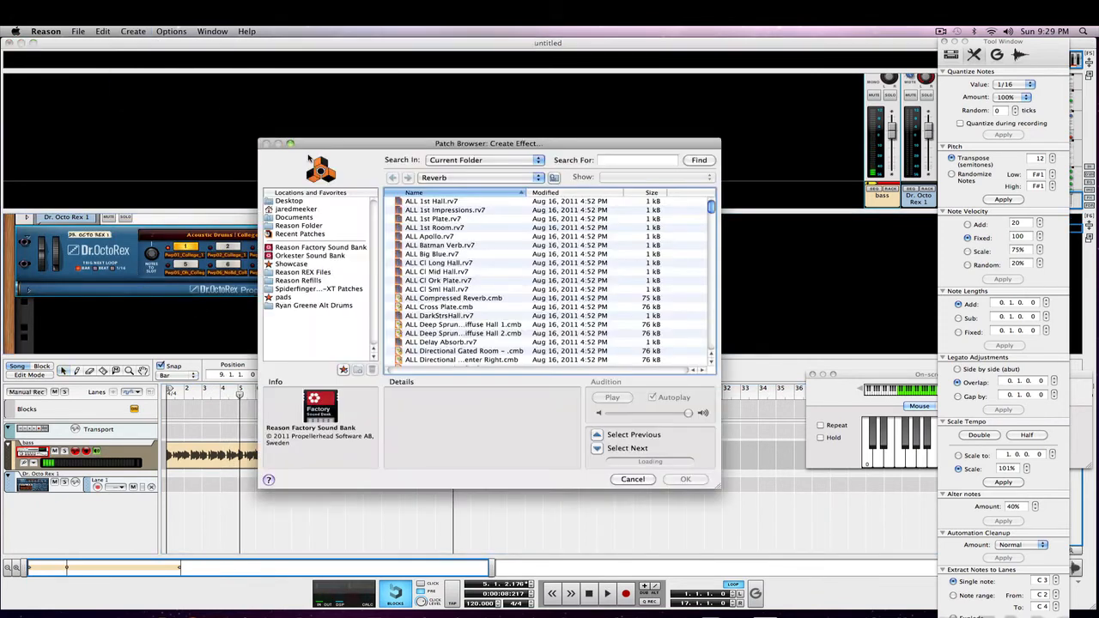
pyautogui.click(306, 248)
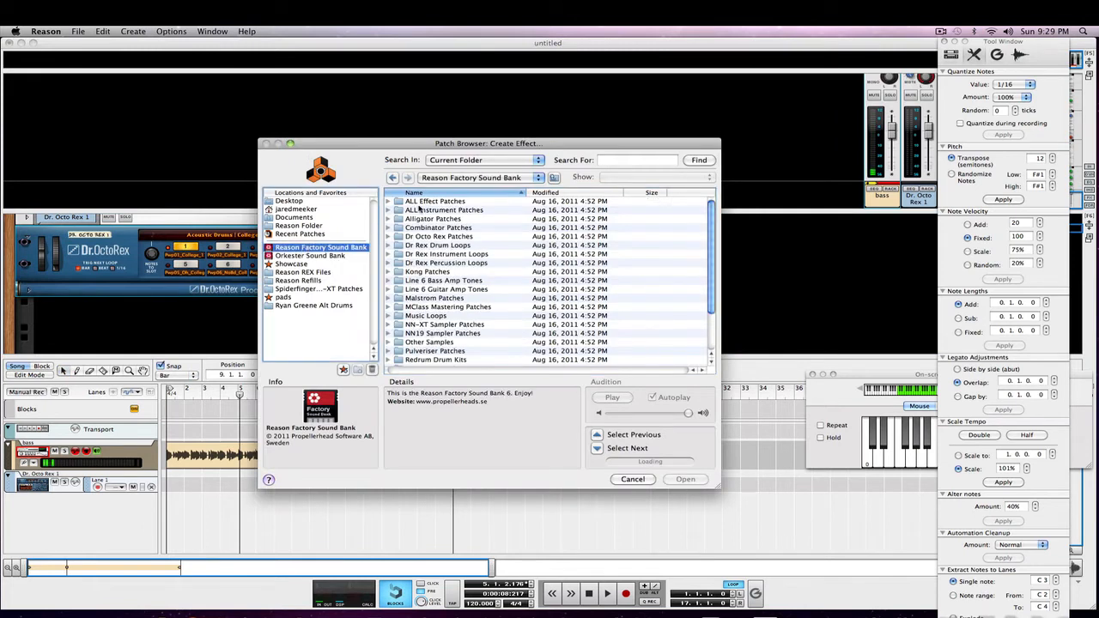
pyautogui.doubleClick(424, 201)
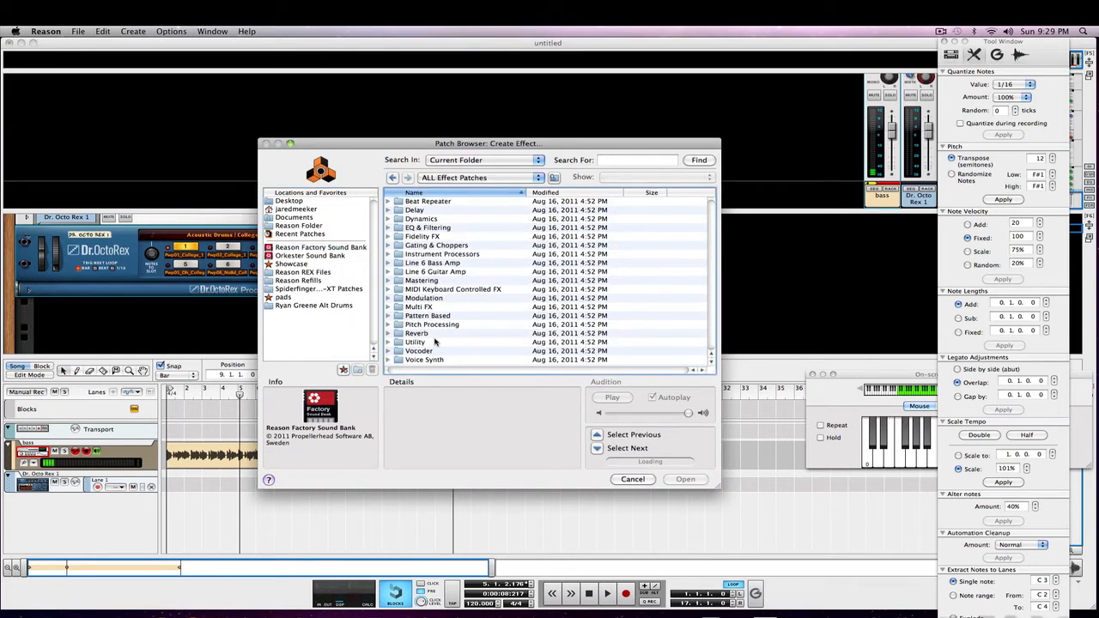
pyautogui.doubleClick(425, 219)
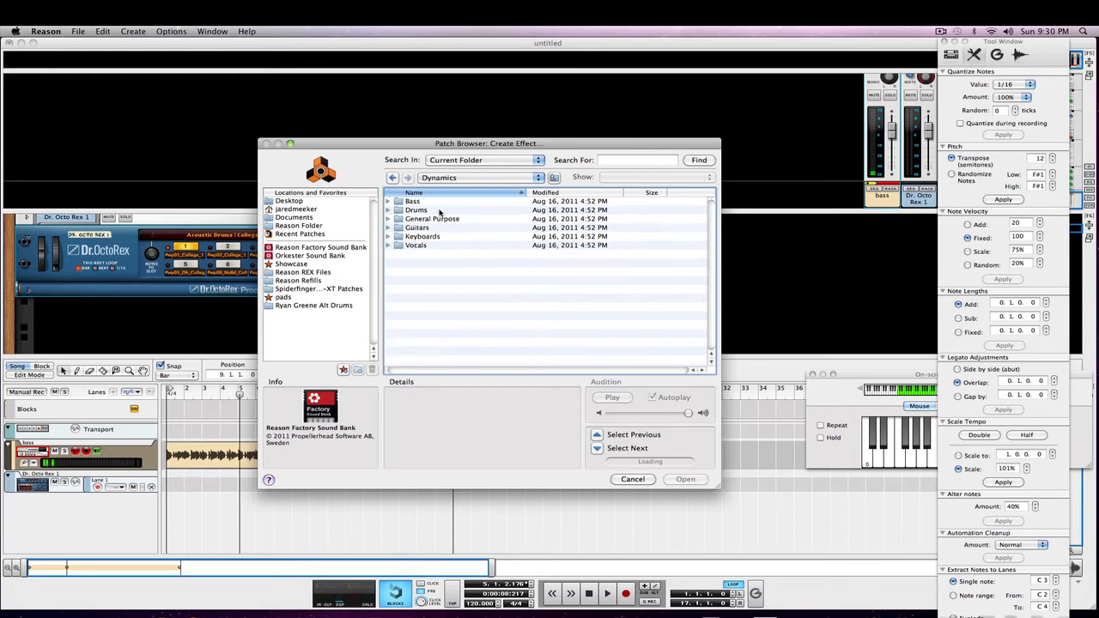
pyautogui.doubleClick(440, 210)
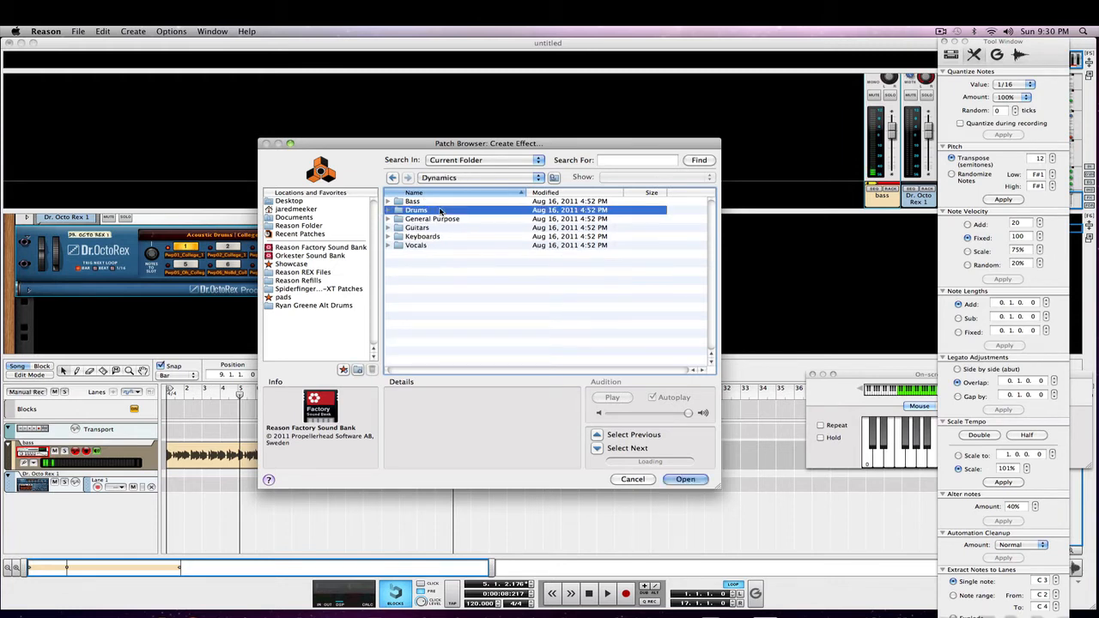
pyautogui.scroll(-1, 443, 333)
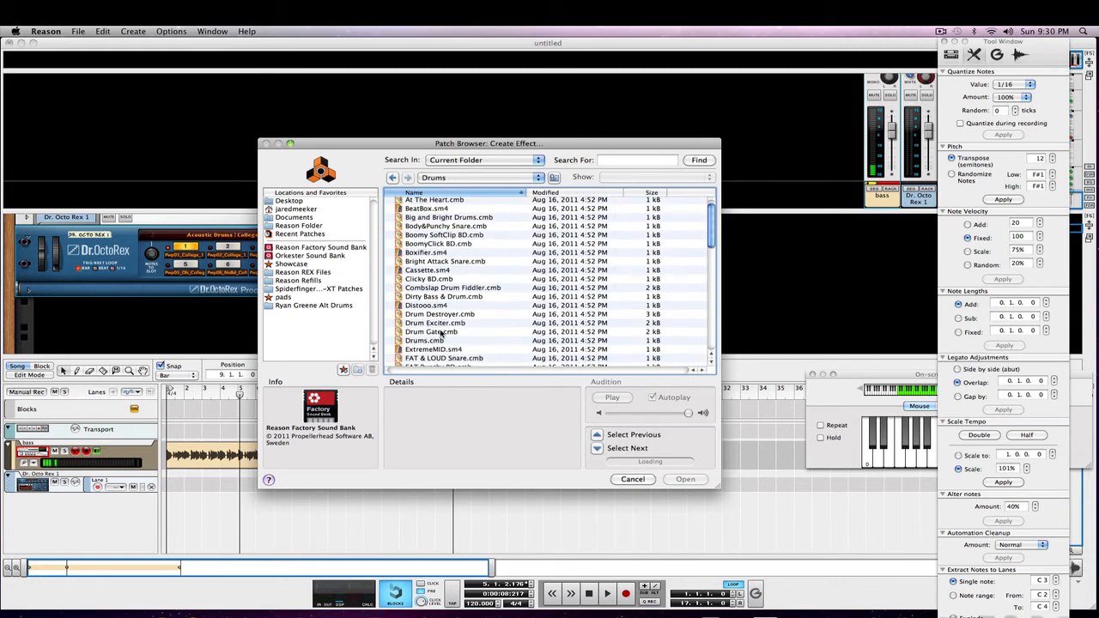
pyautogui.doubleClick(438, 340)
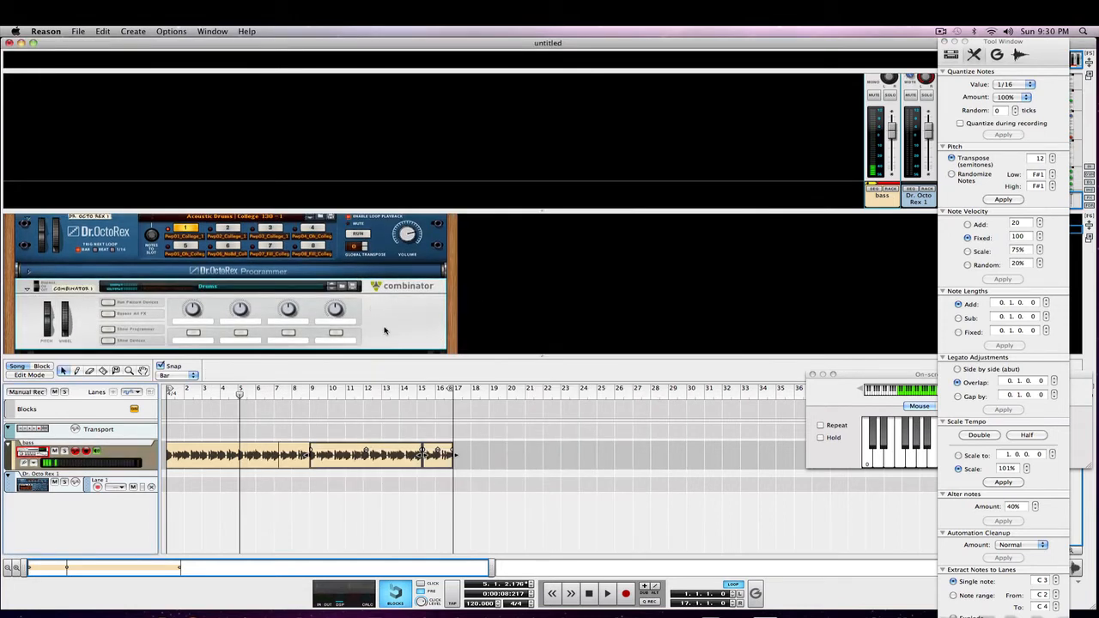
# Step: Return the song position to the start and add the reverb patch ALL 1st Plate.rv7 below the Combinator
pyautogui.moveTo(240, 395); pyautogui.dragTo(118, 395)
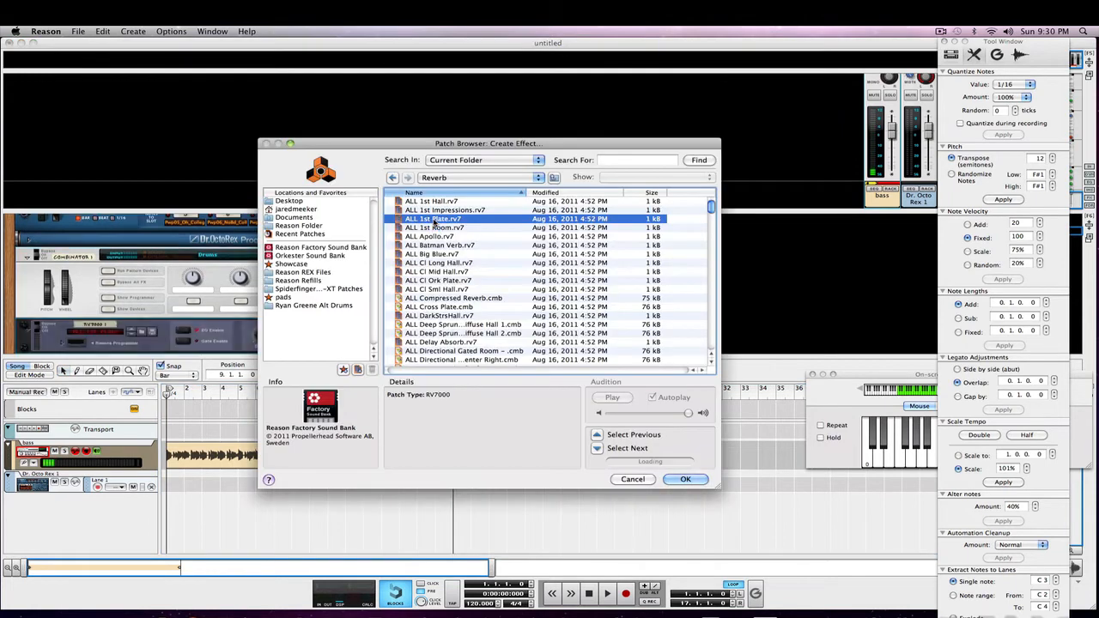
pyautogui.doubleClick(417, 213)
pyautogui.click(364, 340)
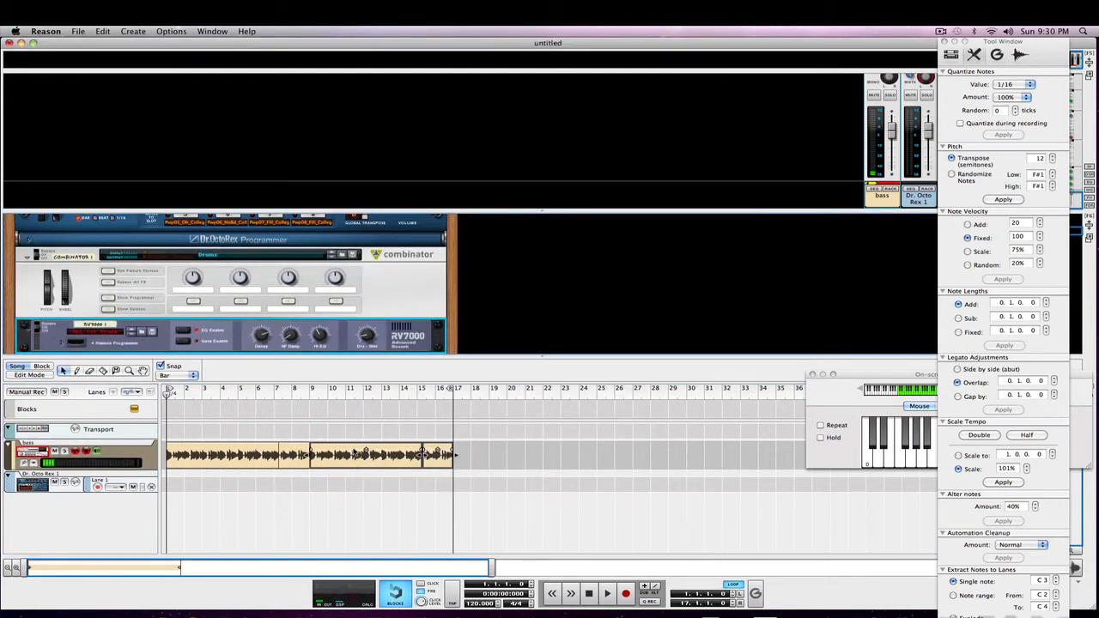
# Step: Play the first bars to audition the bass and drums with the new effects, and return to the song start
pyautogui.press('space')
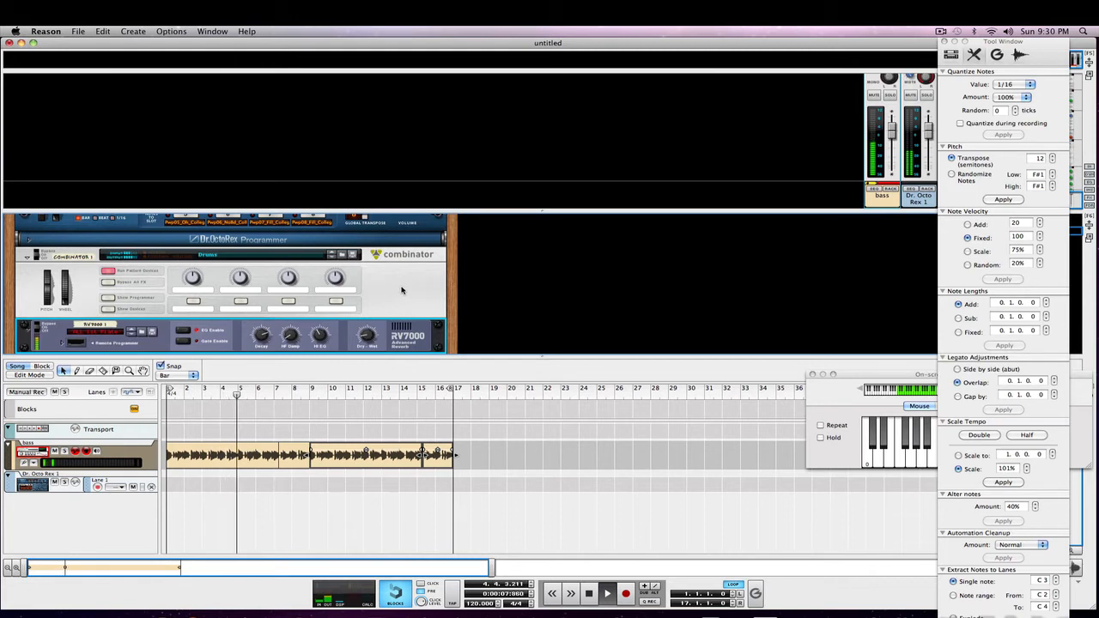
pyautogui.press('space')
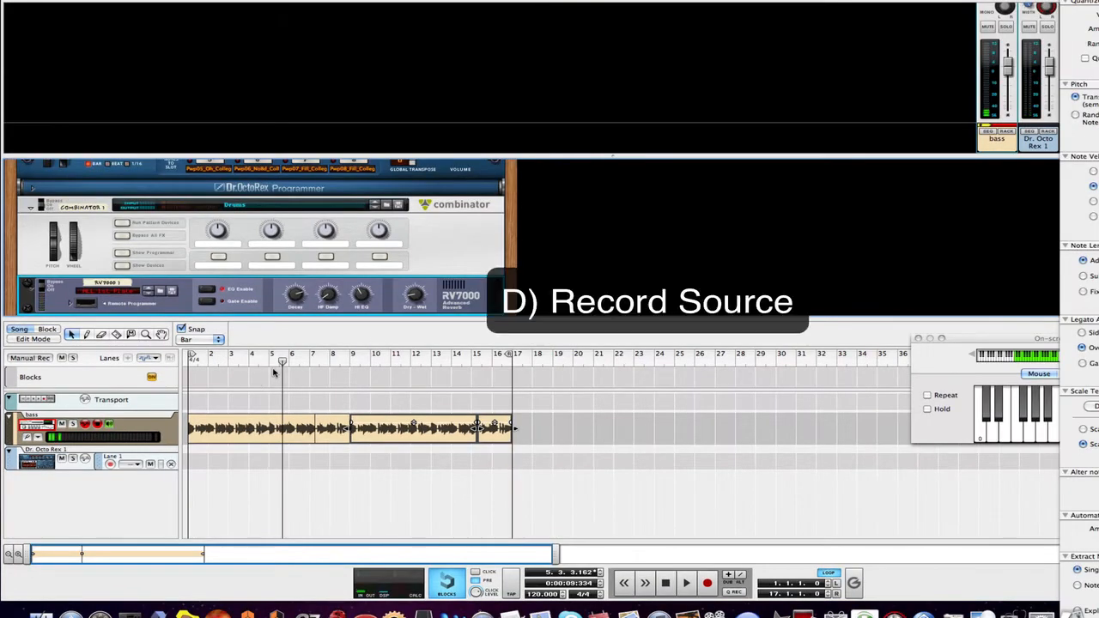
pyautogui.click(170, 389)
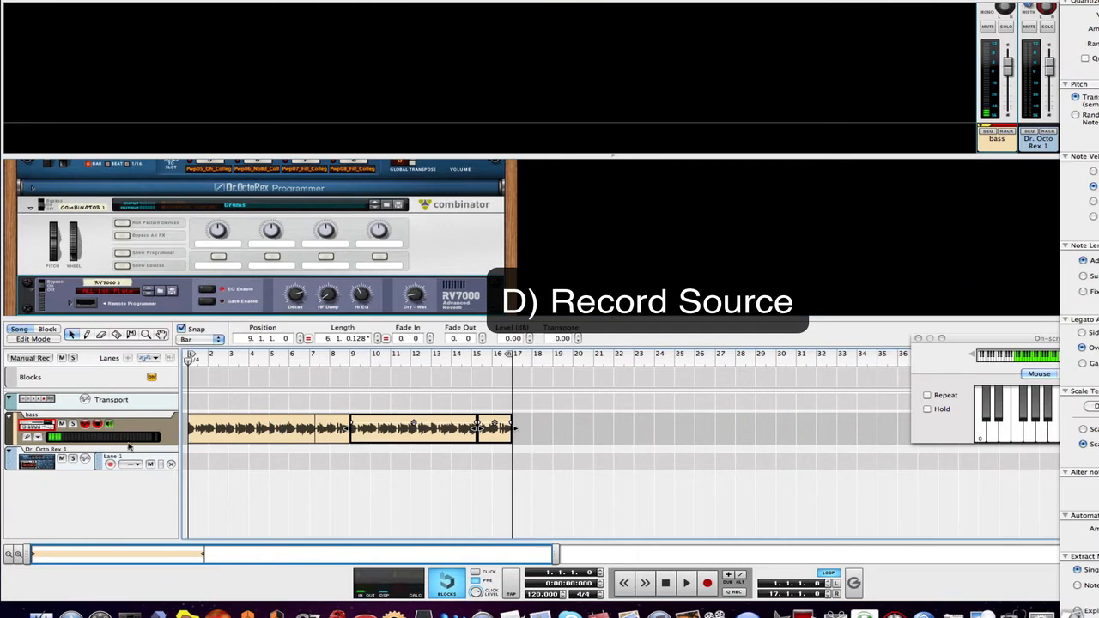
# Step: Create a new audio track below the Dr. Octo Rex 1 track and name it Drums
pyautogui.click(43, 449)
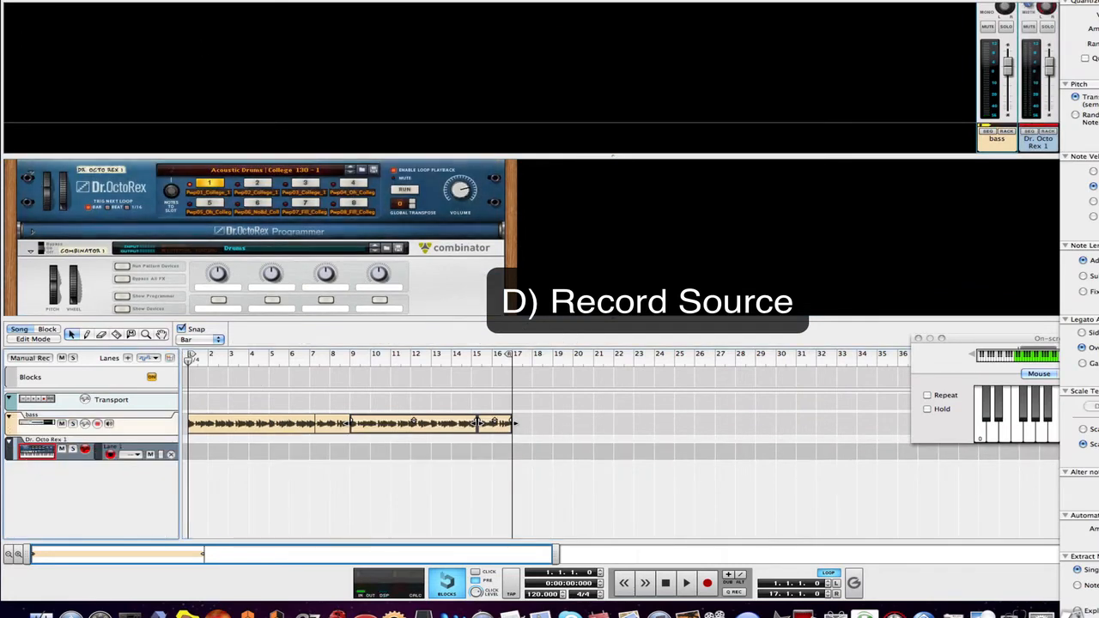
pyautogui.click(176, 0)
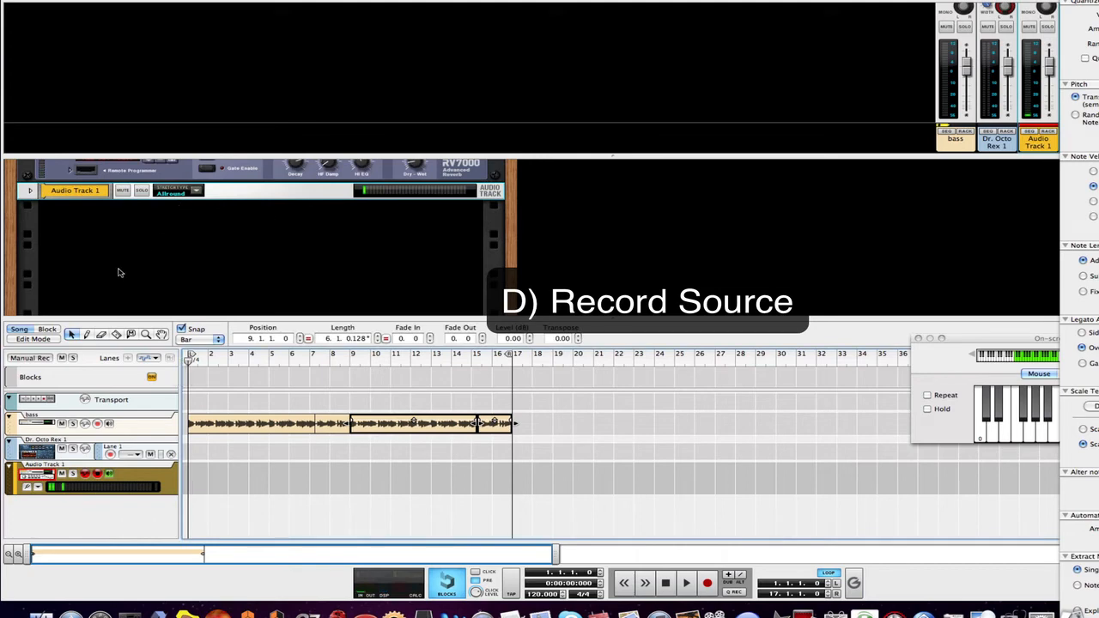
pyautogui.doubleClick(50, 464)
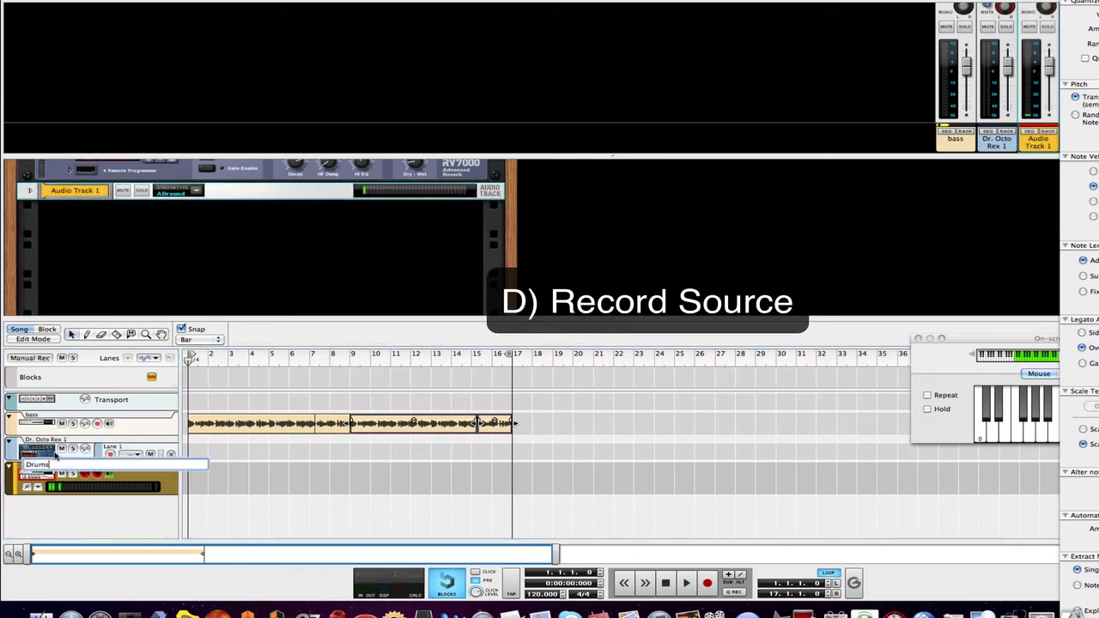
pyautogui.click(105, 489)
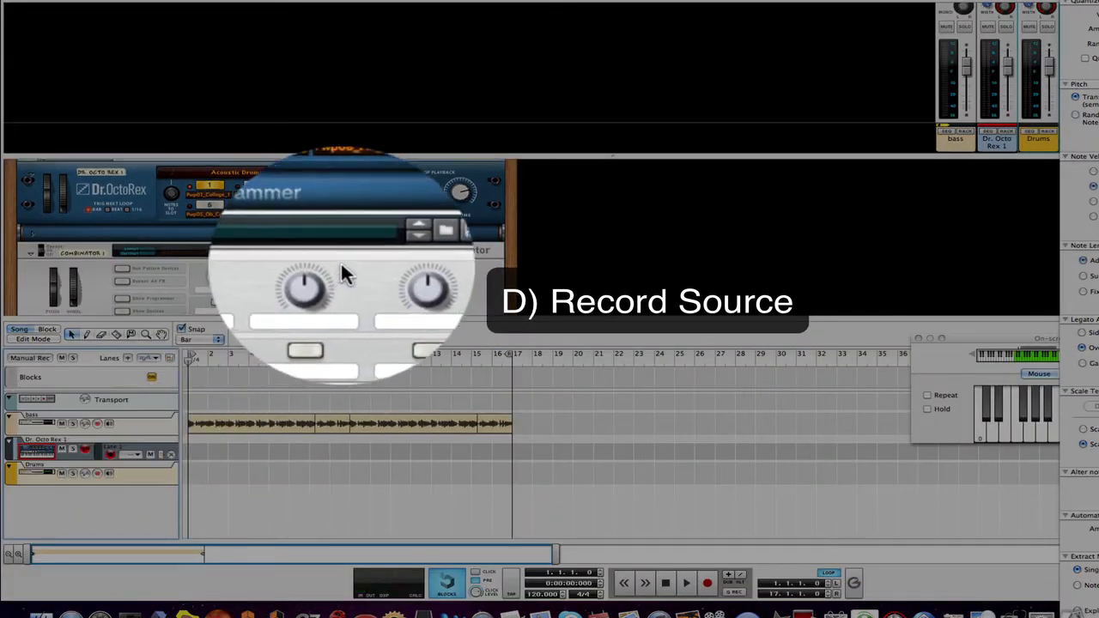
# Step: Enable Rec Source on the Dr. Octo Rex 1 mix channel and choose it as the Drums track's audio input
pyautogui.scroll(3, 340, 266)
pyautogui.click(30, 251)
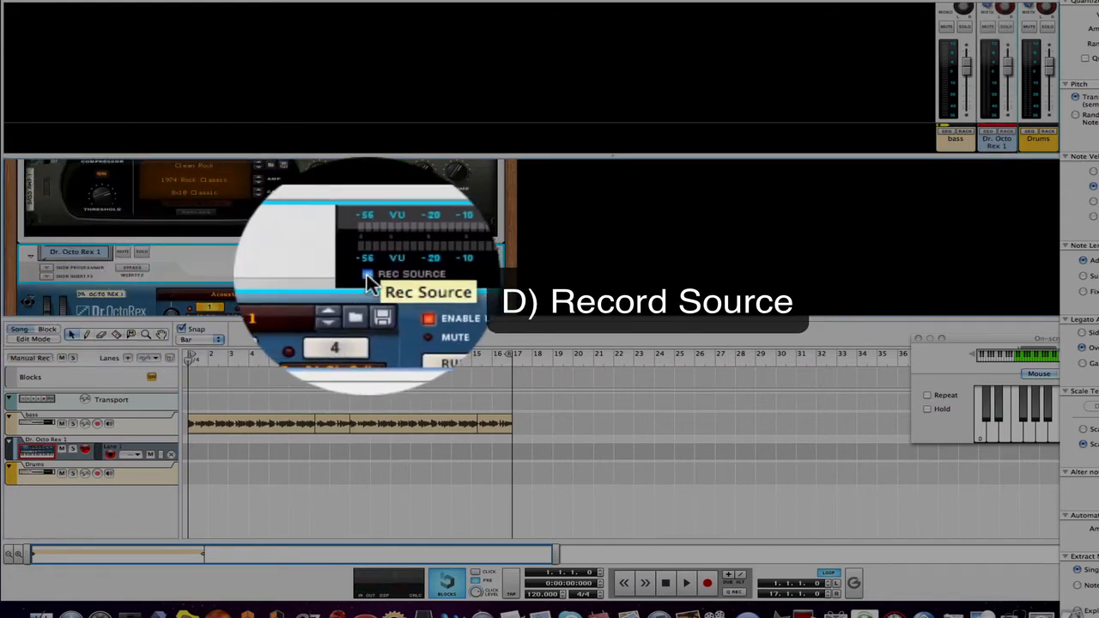
pyautogui.click(34, 472)
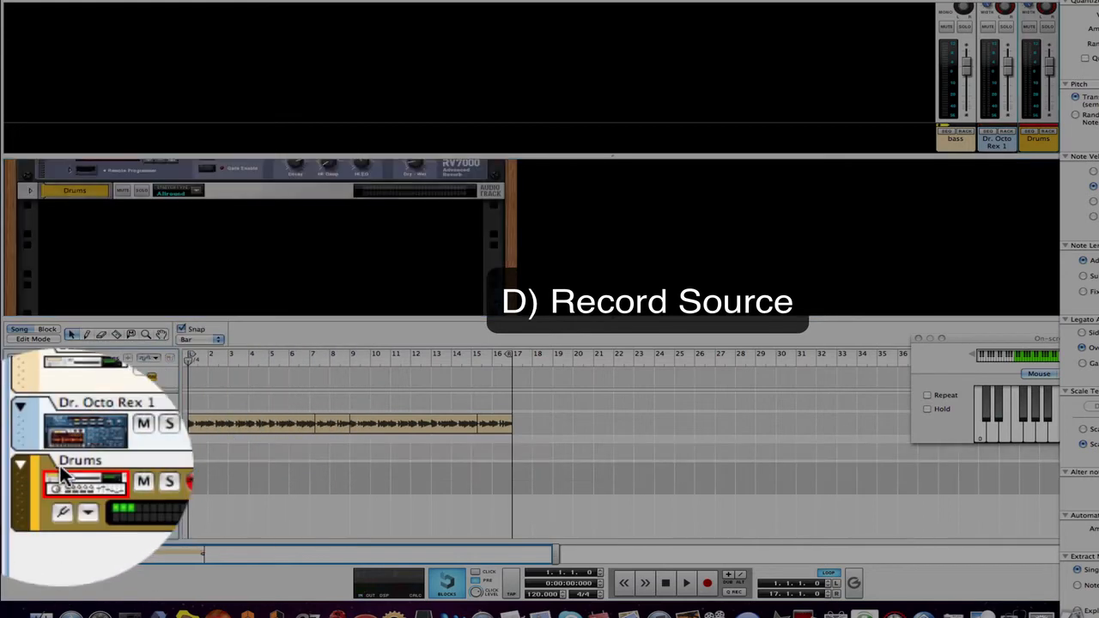
pyautogui.click(91, 486)
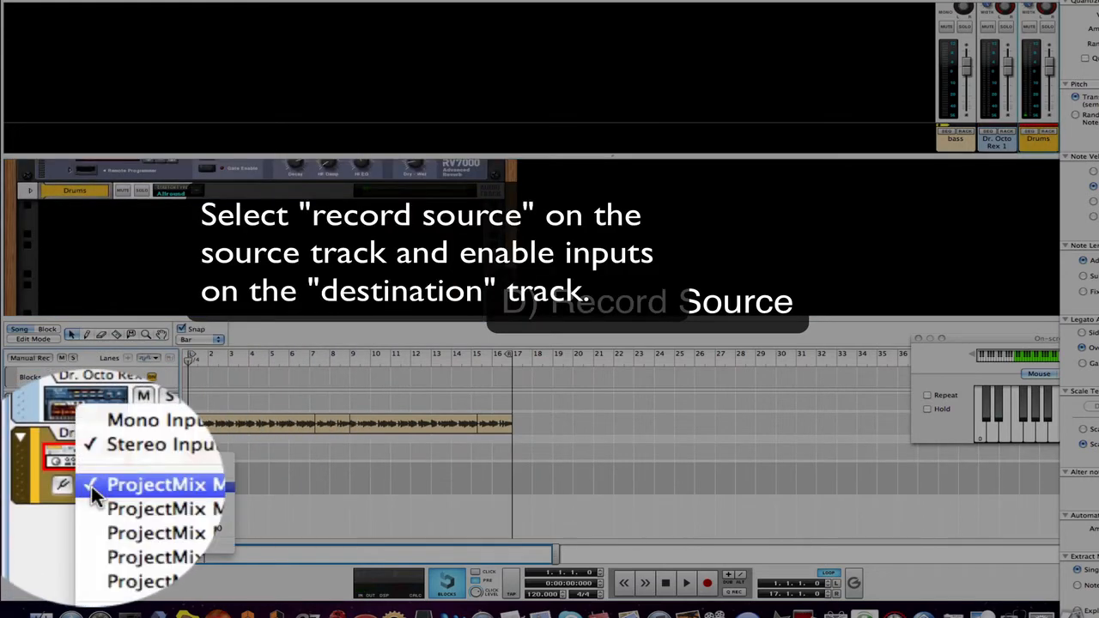
pyautogui.click(129, 522)
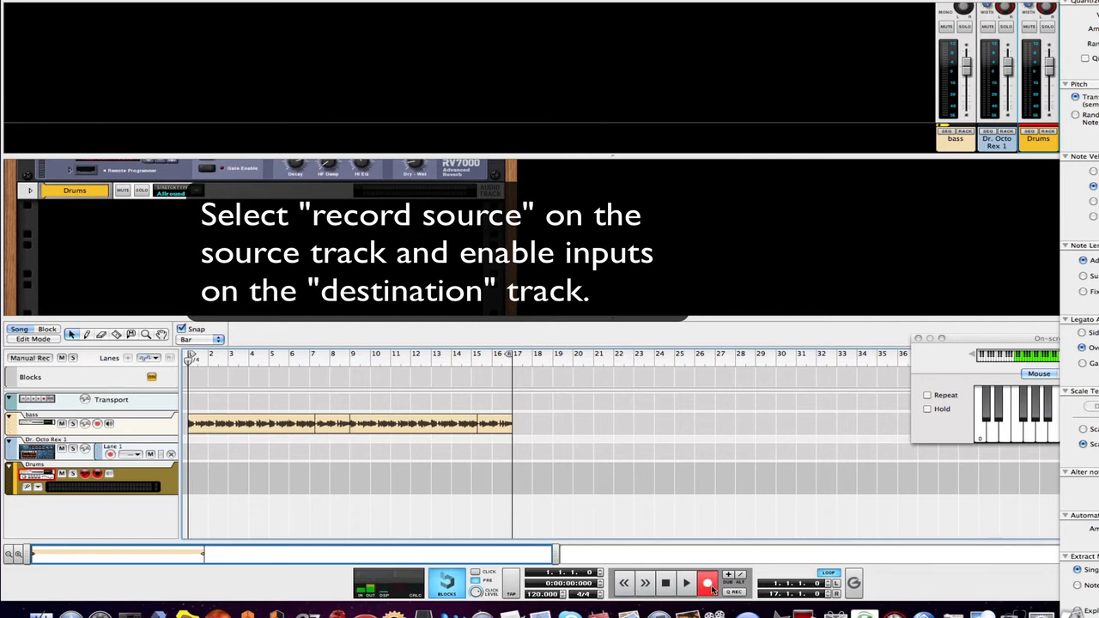
# Step: Start recording onto the Drums track in the 16-bar loop and load BeatBox.sm4 from the Drums effect patches into Combinator 1 during the second pass
pyautogui.click(709, 584)
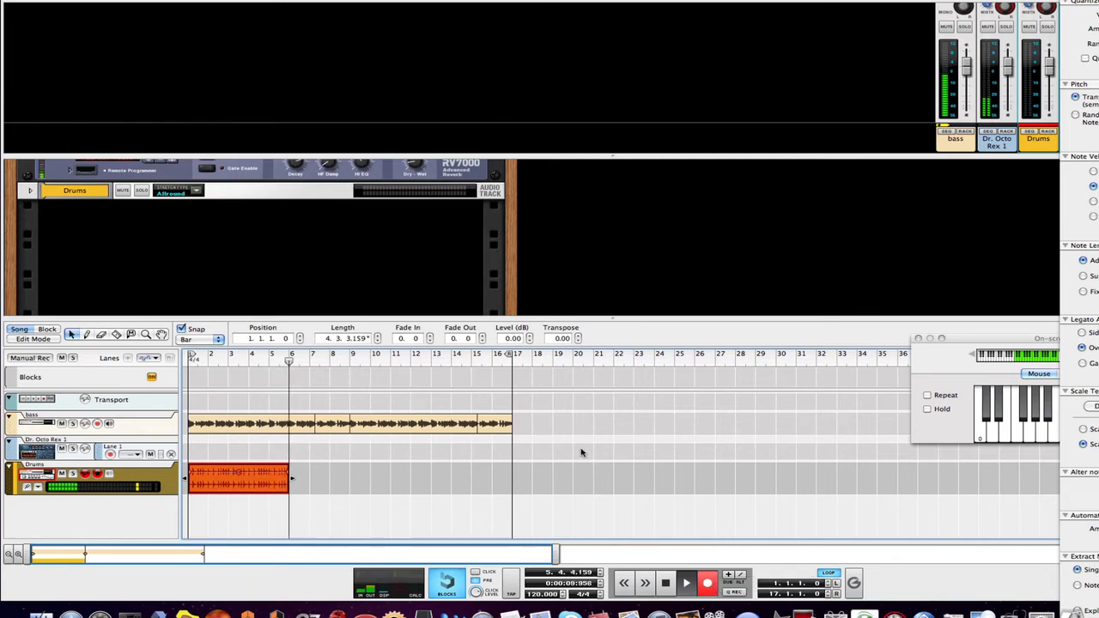
pyautogui.scroll(1, 221, 240)
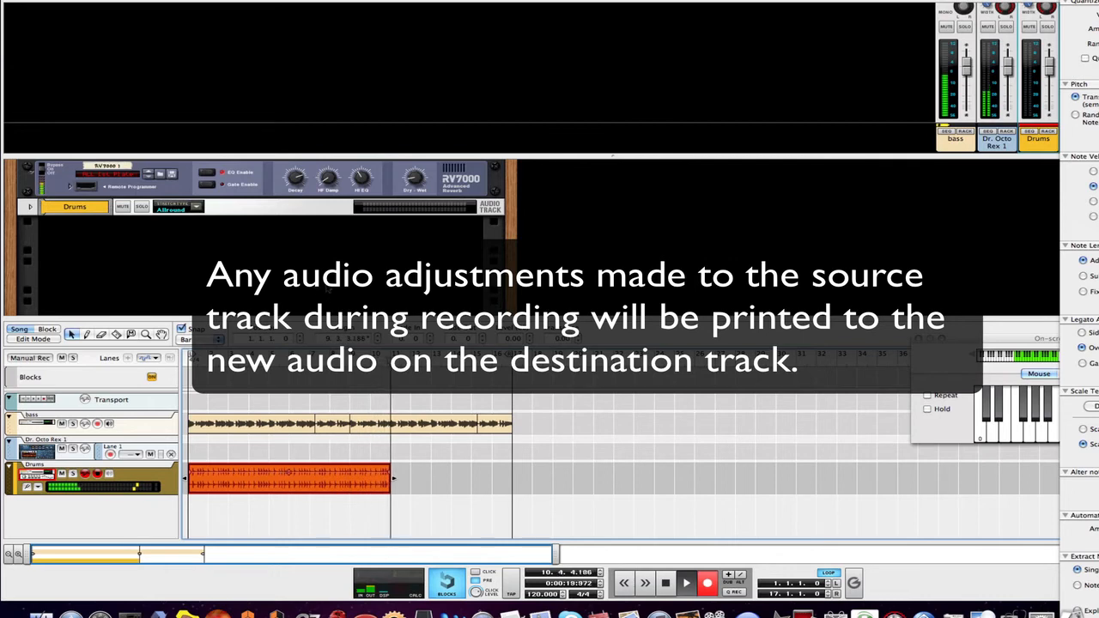
pyautogui.scroll(2, 107, 247)
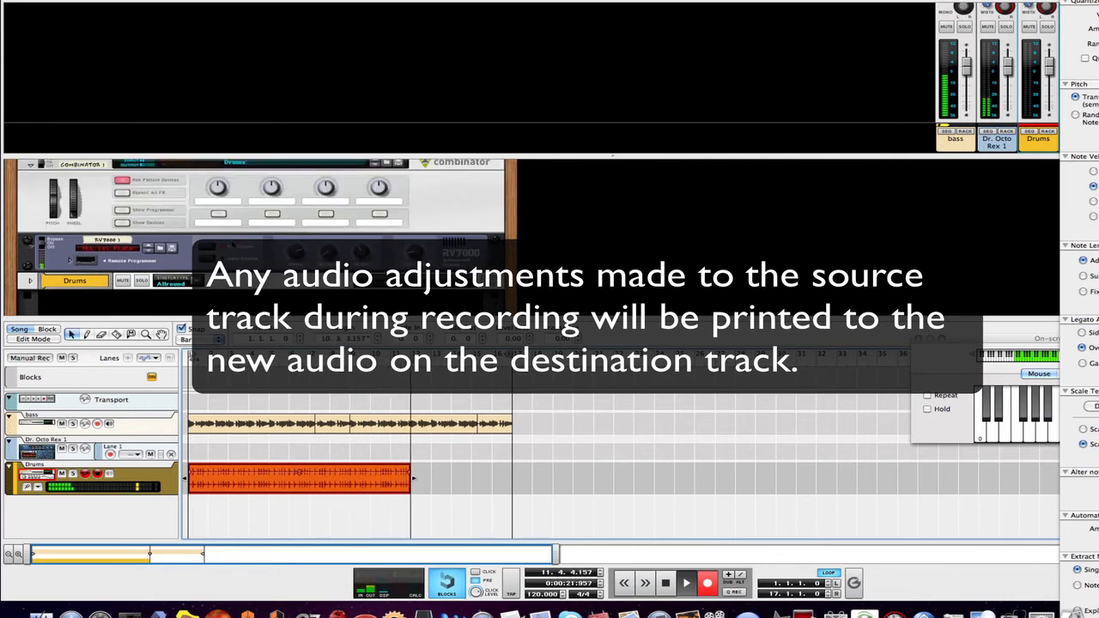
pyautogui.scroll(2, 394, 225)
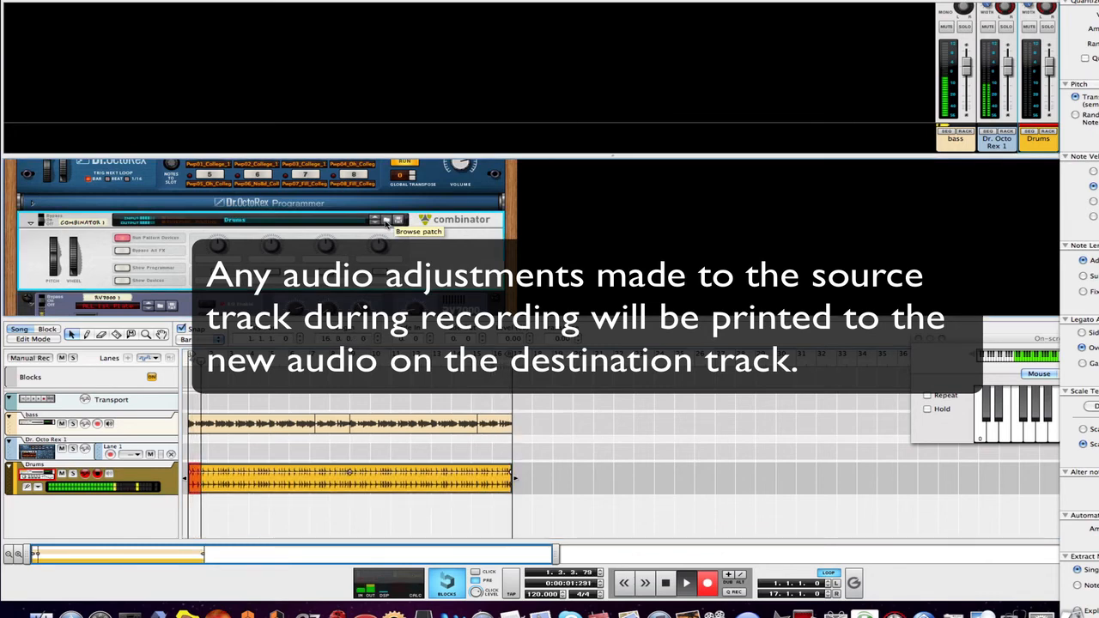
pyautogui.click(387, 222)
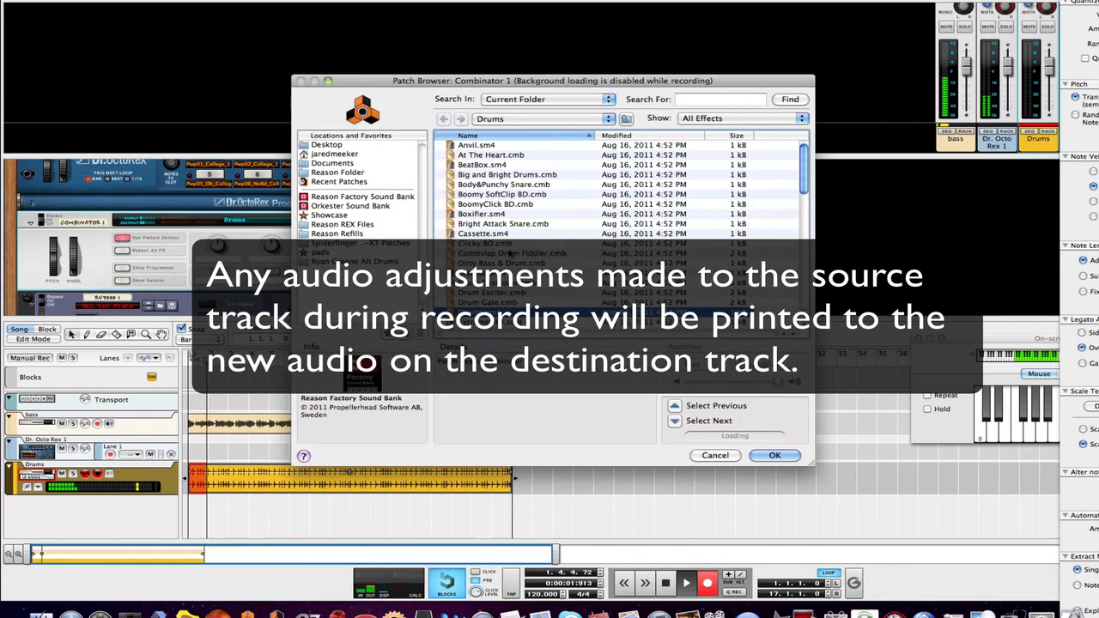
pyautogui.click(528, 118)
pyautogui.click(532, 136)
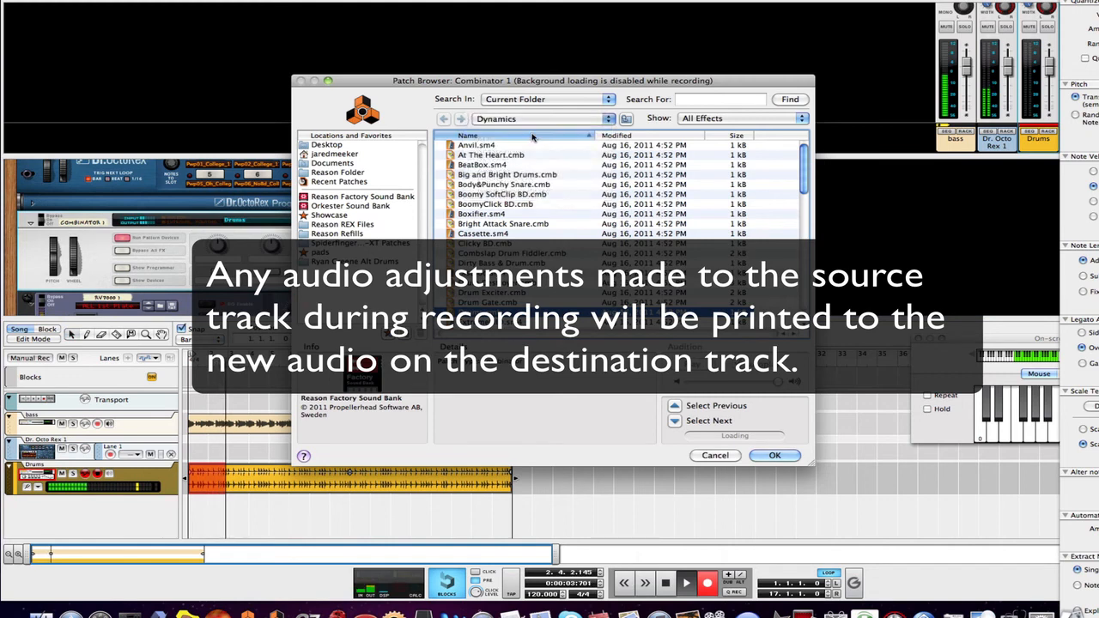
pyautogui.doubleClick(525, 184)
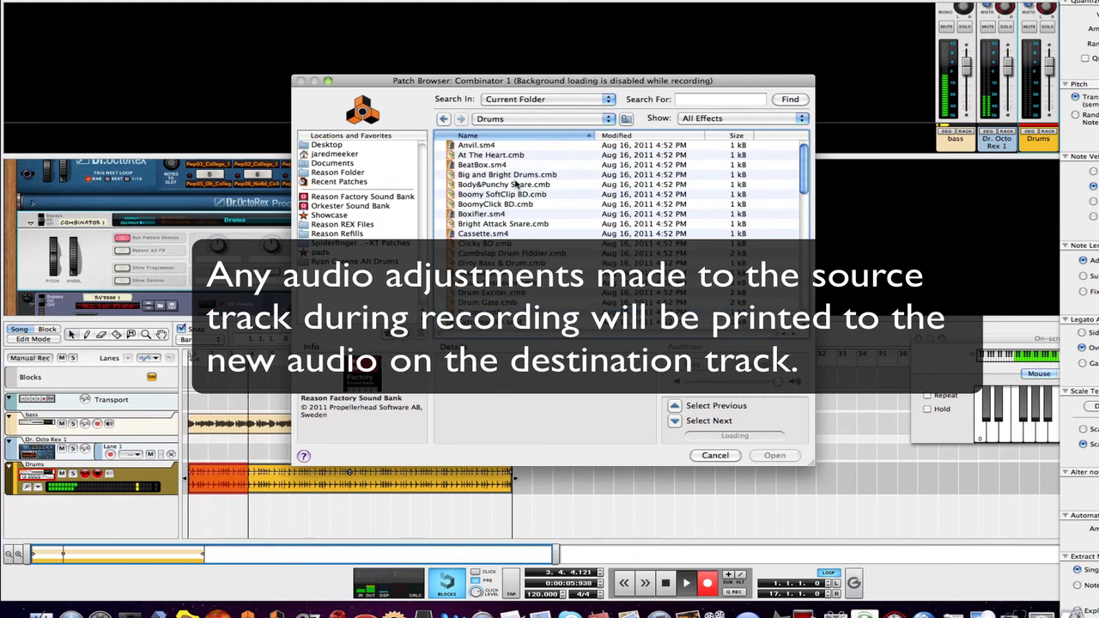
pyautogui.doubleClick(581, 163)
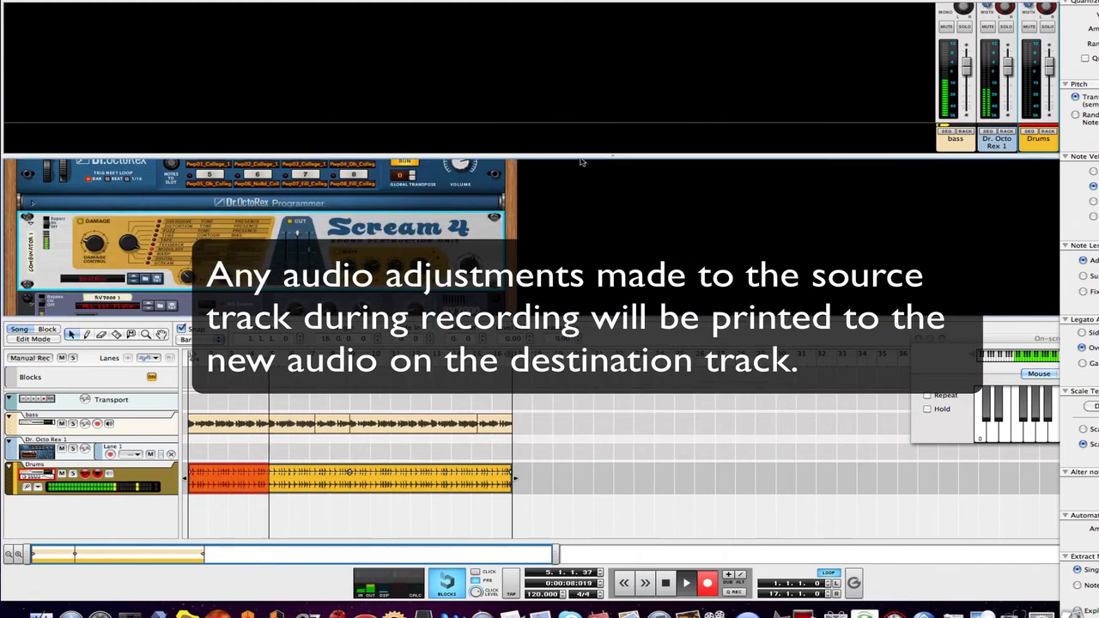
# Step: Replace the drum effect with the Cassette.sm4 patch while the recording continues
pyautogui.scroll(5, 258, 237)
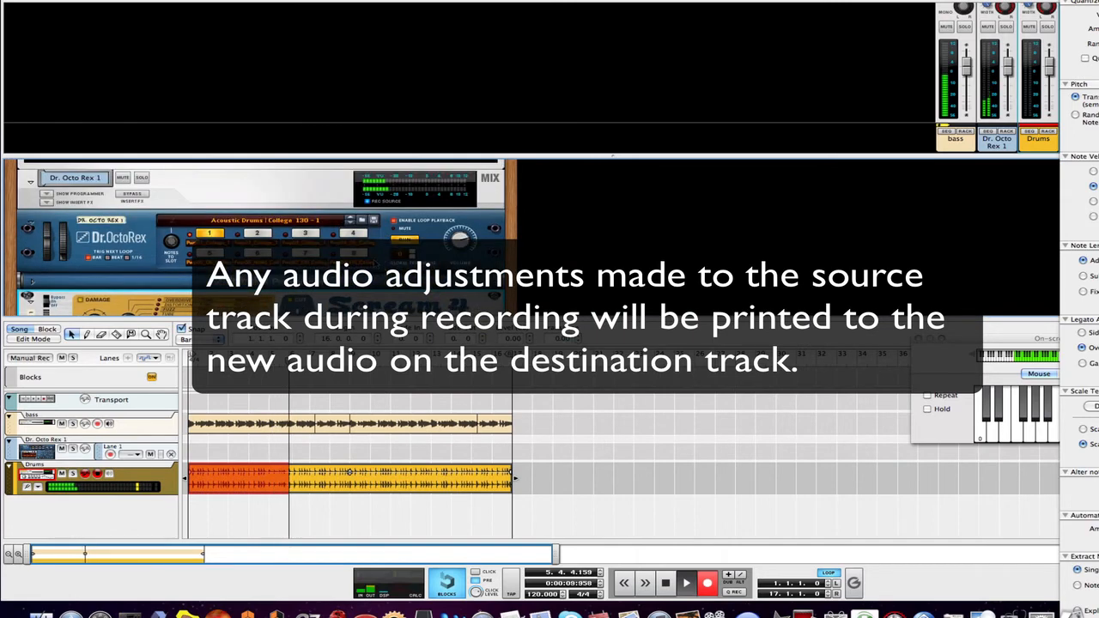
pyautogui.scroll(-5, 258, 237)
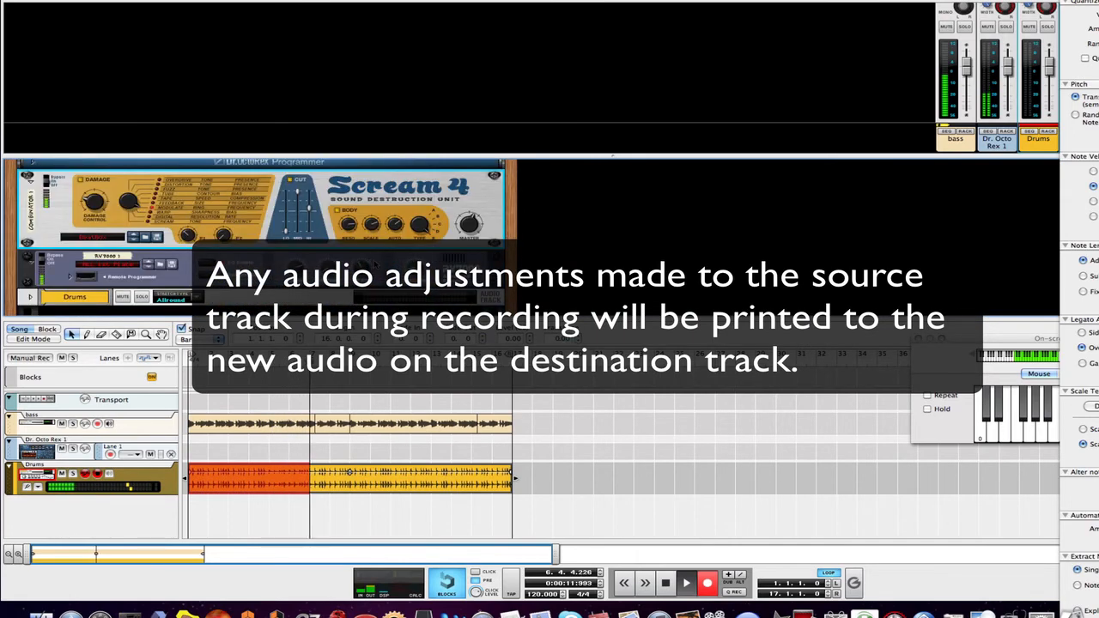
pyautogui.scroll(-2, 375, 263)
pyautogui.scroll(5, 257, 240)
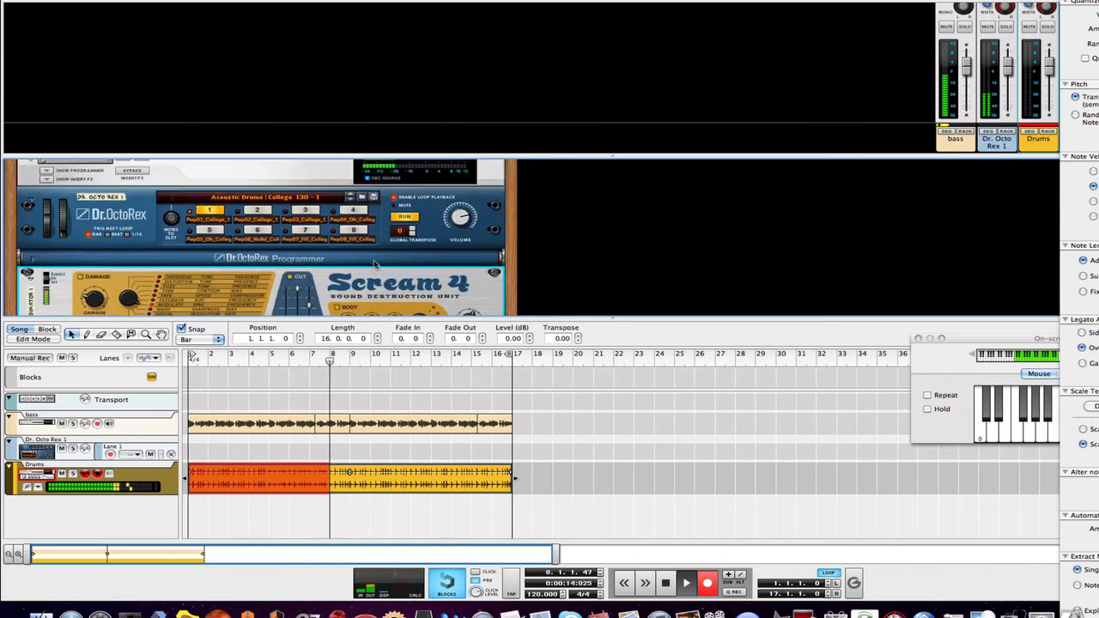
pyautogui.scroll(-2, 172, 296)
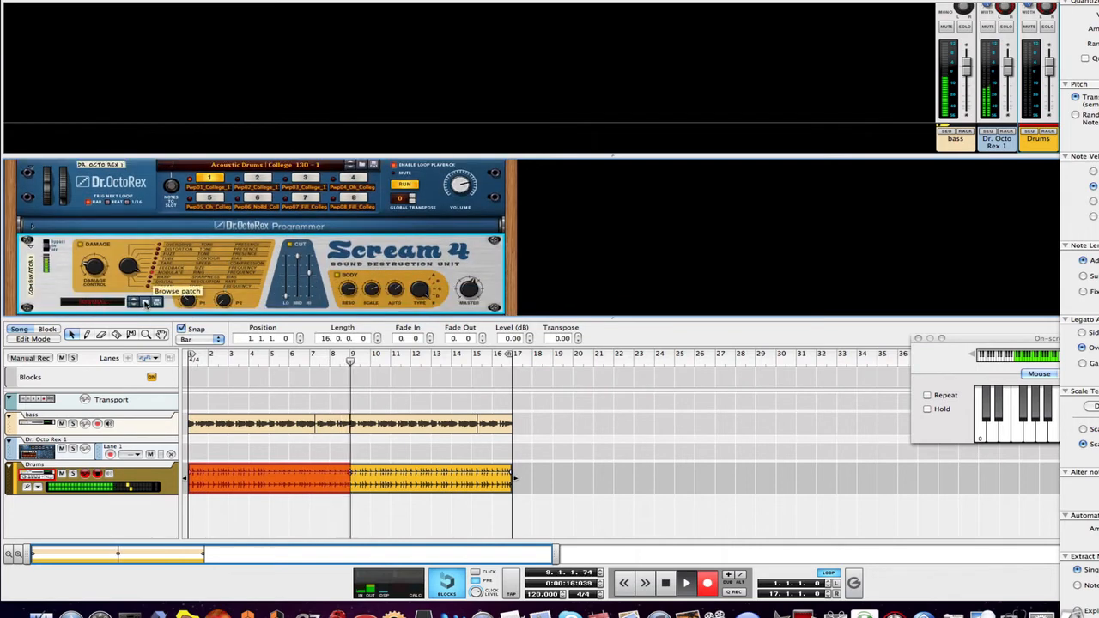
pyautogui.click(145, 302)
pyautogui.click(518, 204)
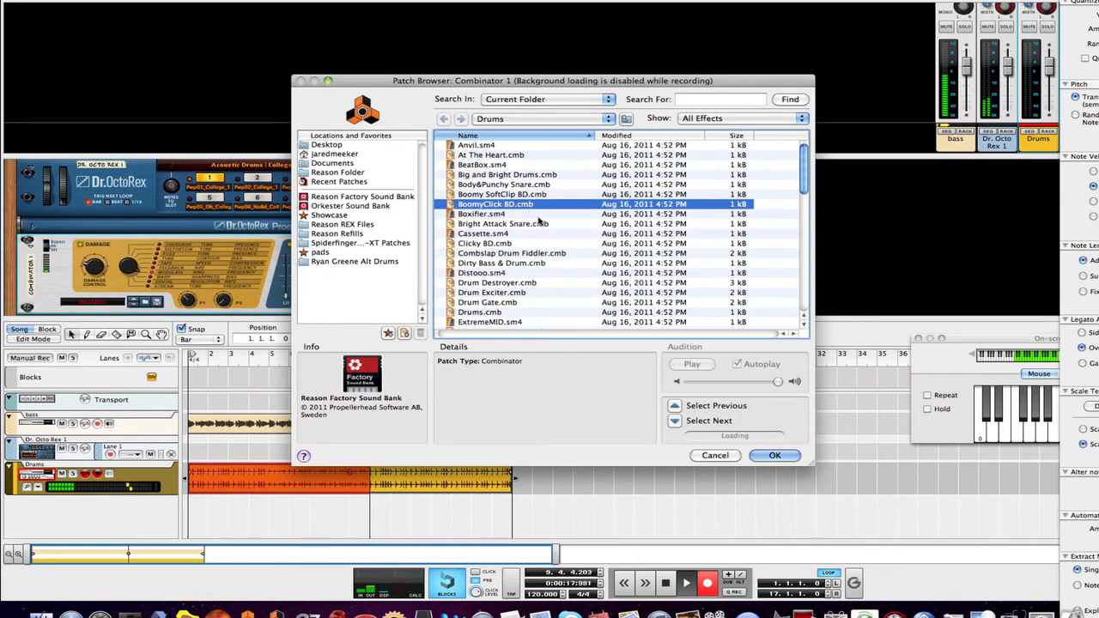
pyautogui.doubleClick(565, 234)
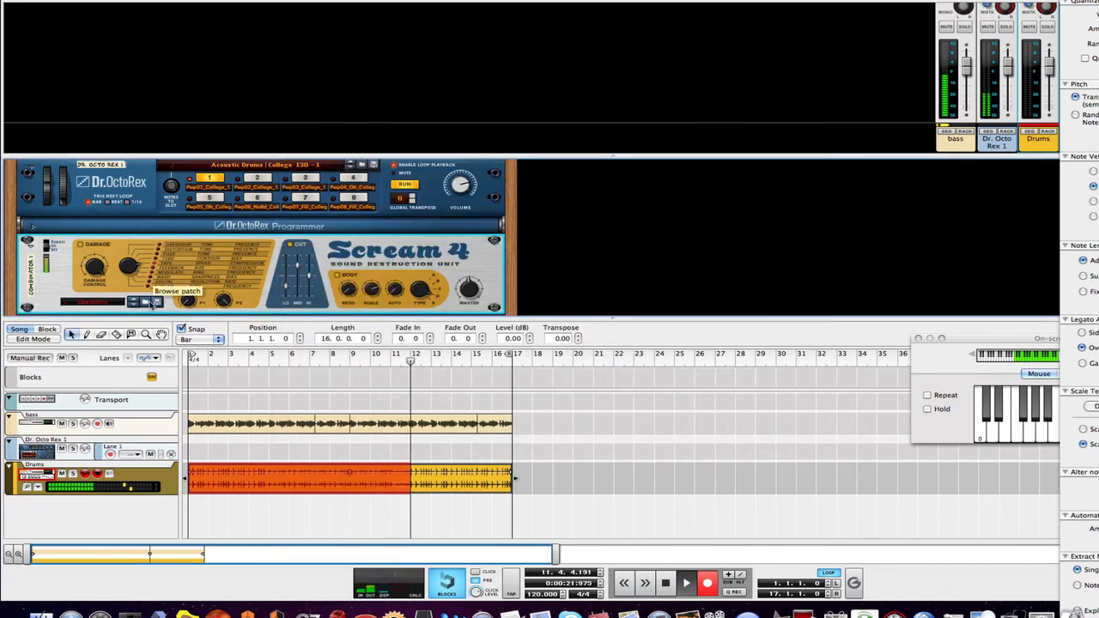
# Step: Swap the drum effect for Beat Repeater.cmb from the Beat Repeater folder of ALL Effect Patches, still recording
pyautogui.click(146, 303)
pyautogui.click(536, 120)
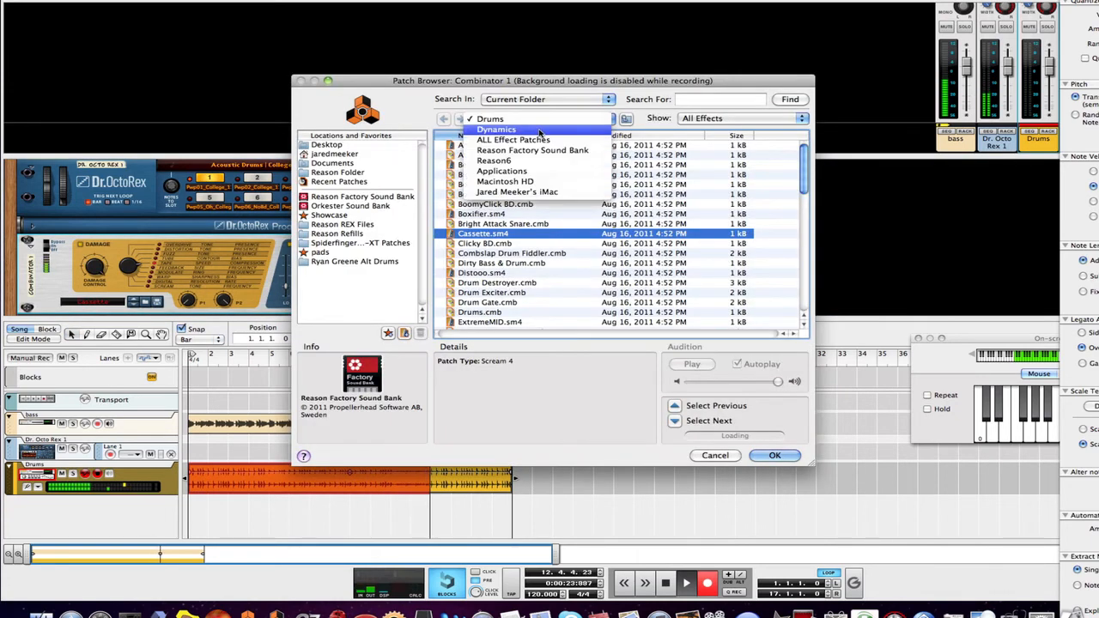
pyautogui.click(539, 130)
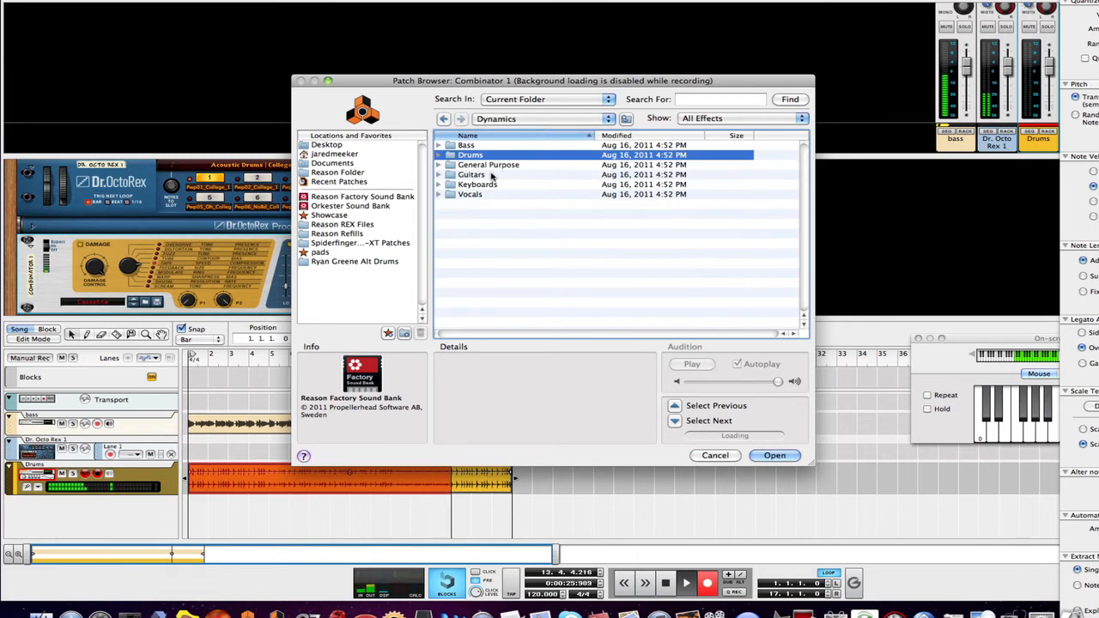
pyautogui.click(537, 125)
pyautogui.click(539, 130)
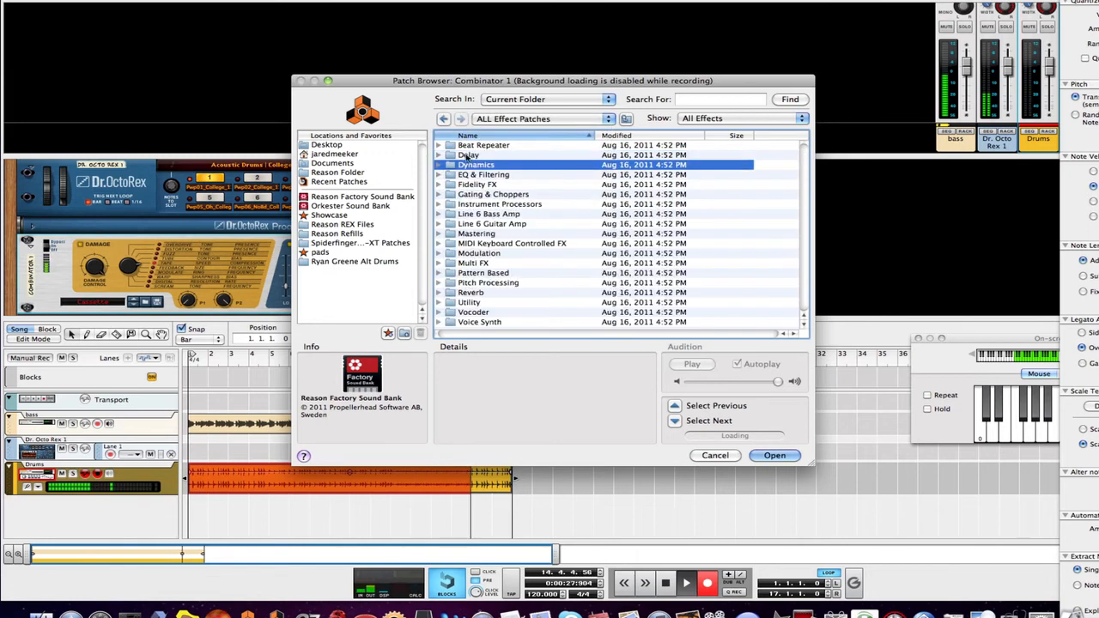
pyautogui.doubleClick(501, 146)
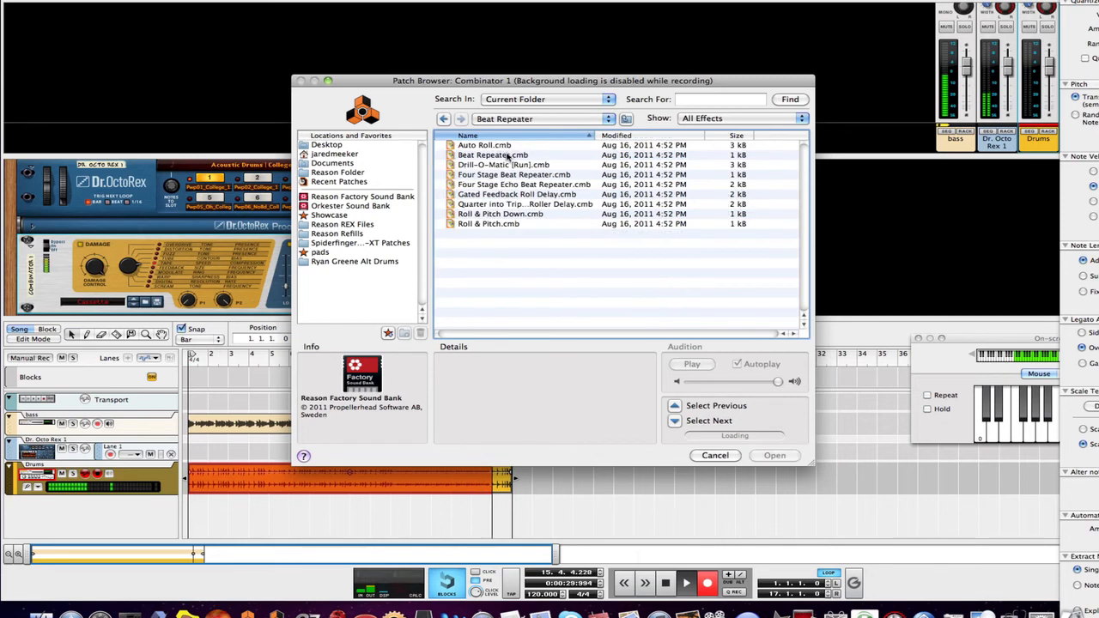
pyautogui.doubleClick(507, 154)
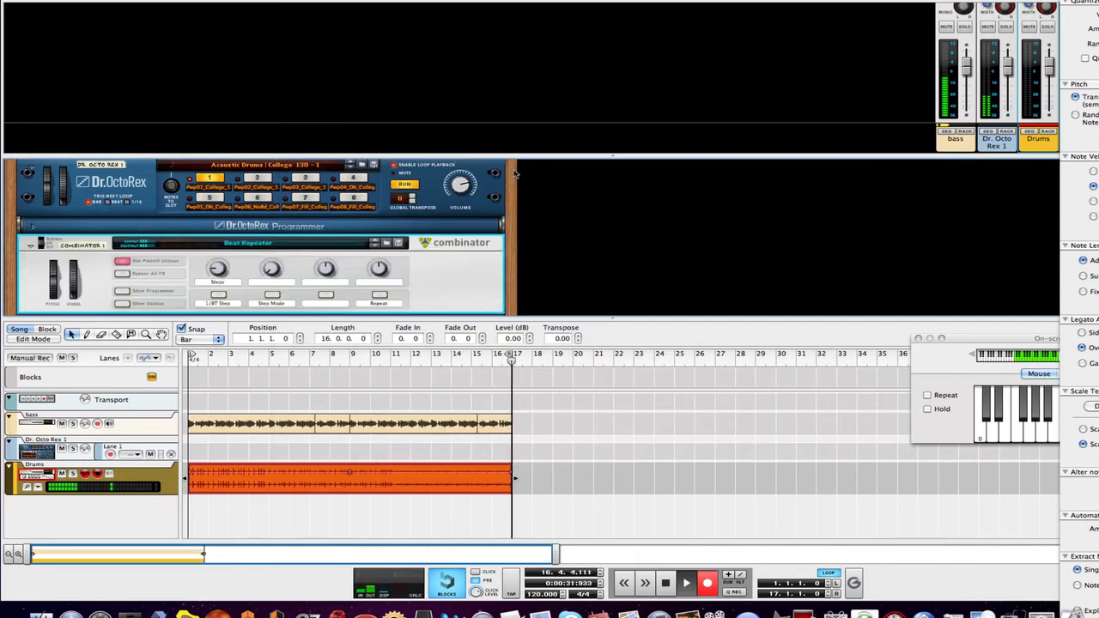
# Step: Load Drill-O-Matic [Run].cmb as the drum effect, then adjust its Dry/Wet and lower its Gate Length during the third pass
pyautogui.click(387, 244)
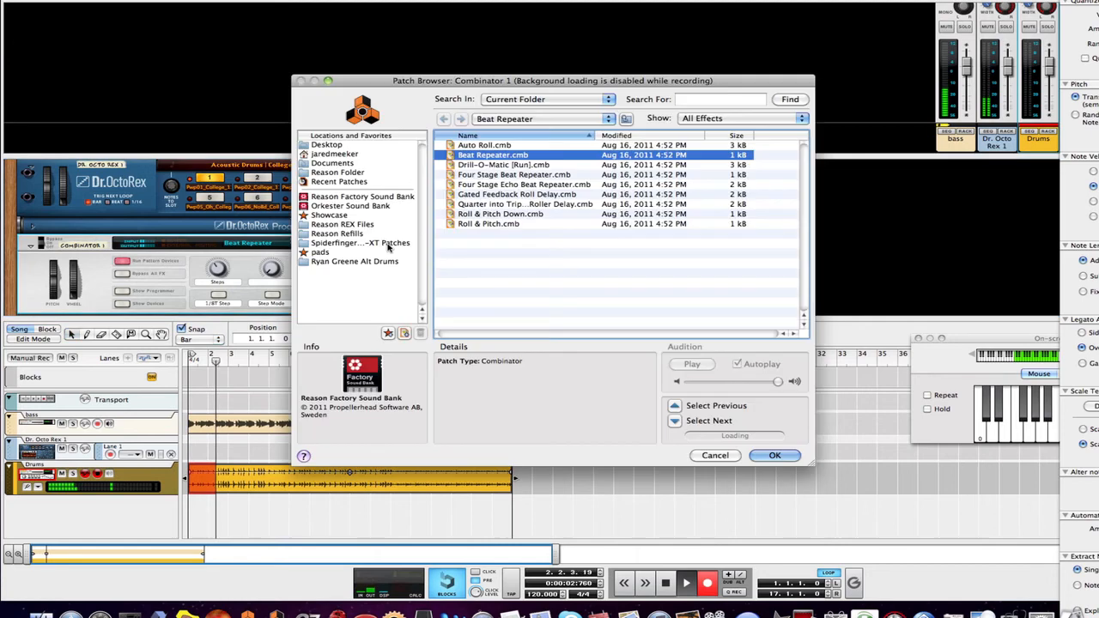
pyautogui.doubleClick(507, 164)
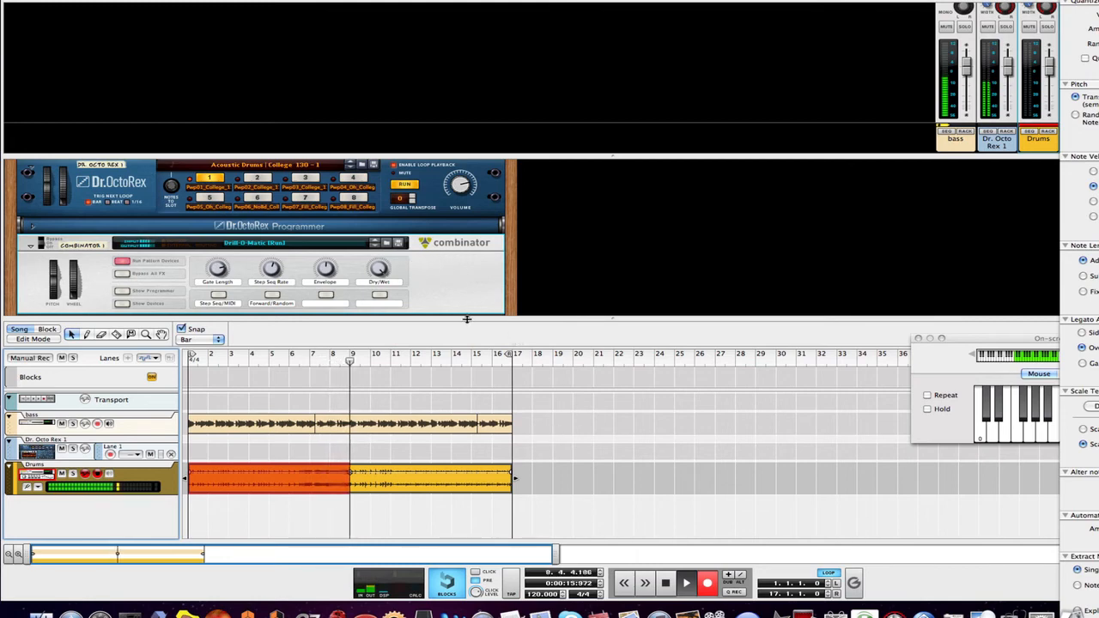
pyautogui.click(379, 269)
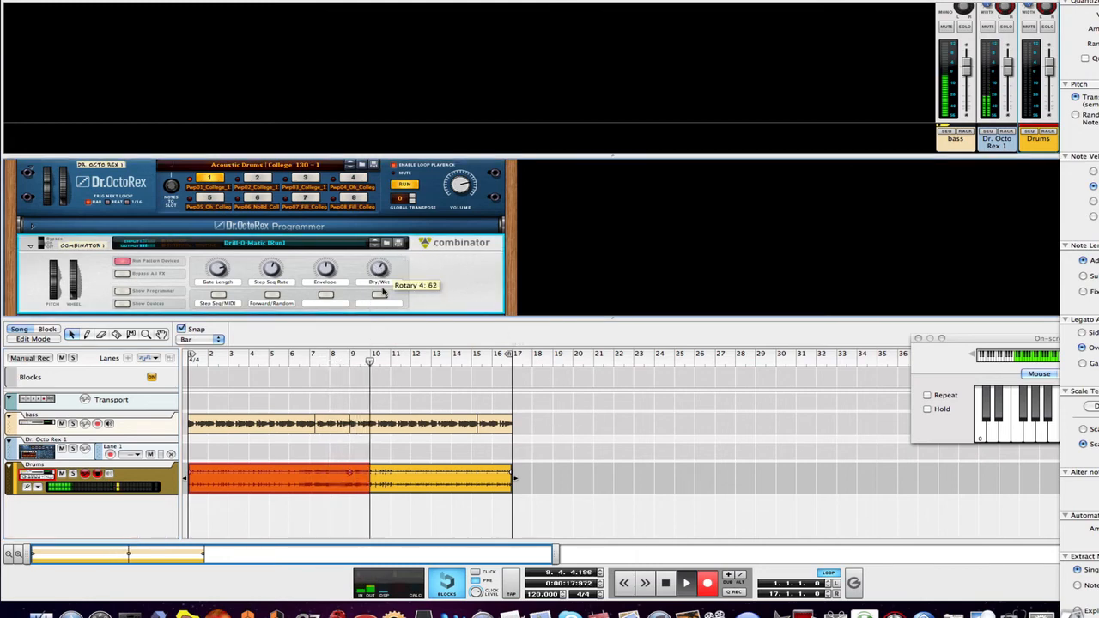
pyautogui.moveTo(219, 269); pyautogui.dragTo(245, 312)
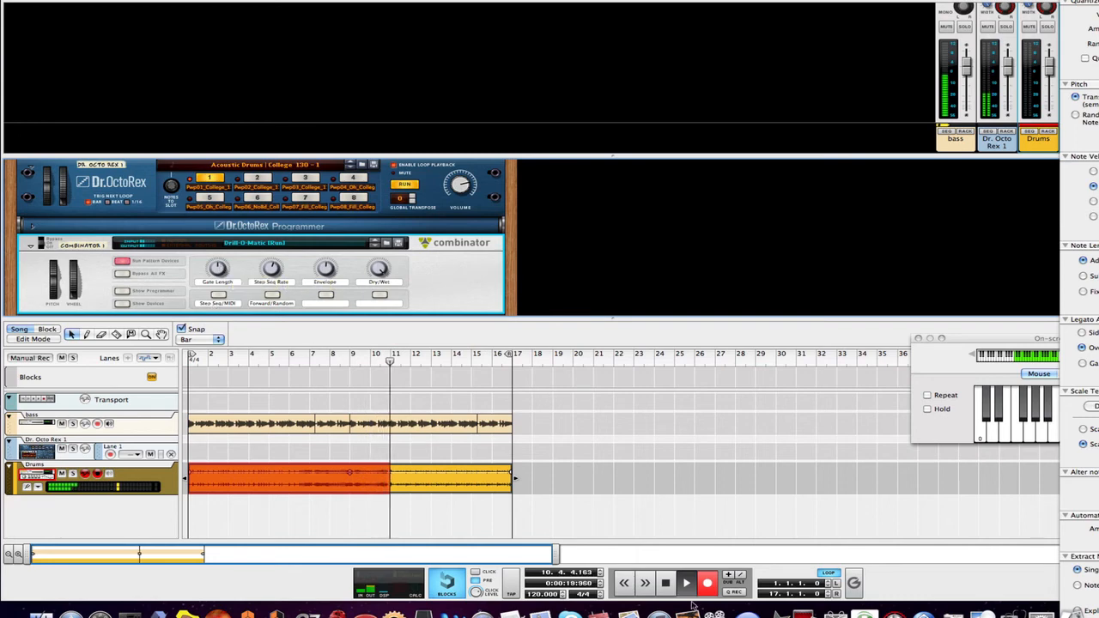
# Step: Stop recording and open the Drums clip's takes for comp editing in an enlarged sequencer area
pyautogui.click(707, 583)
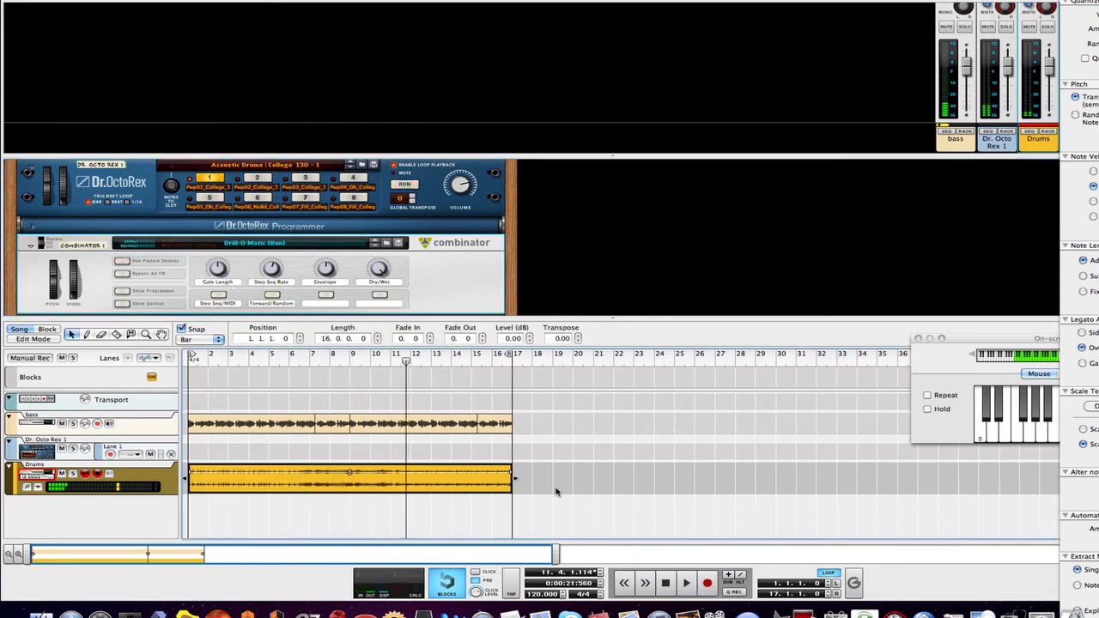
pyautogui.click(483, 448)
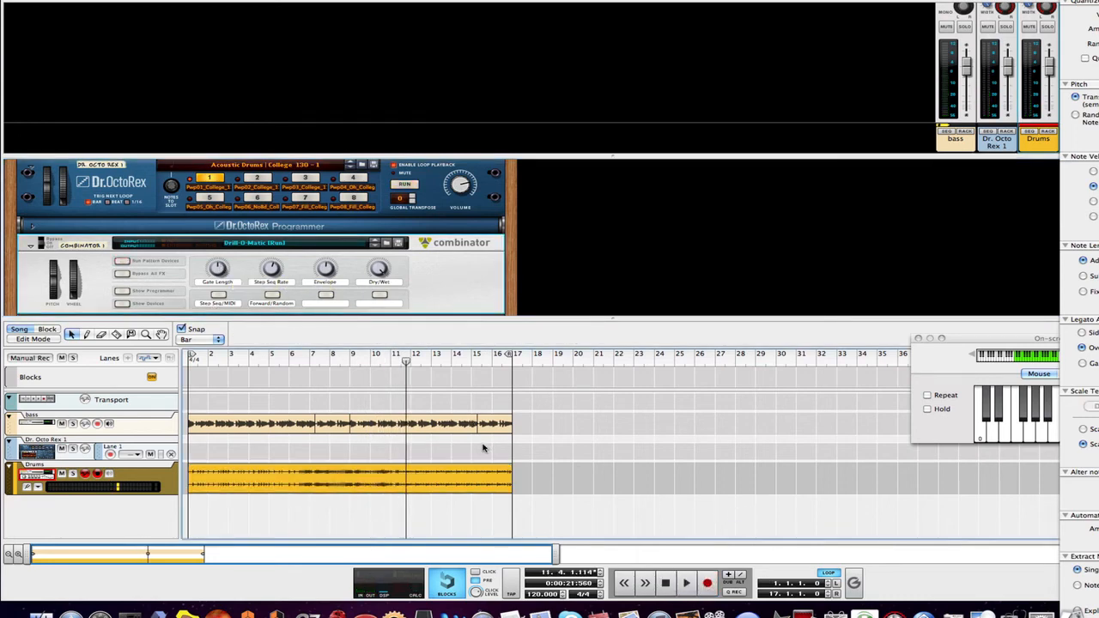
pyautogui.doubleClick(403, 476)
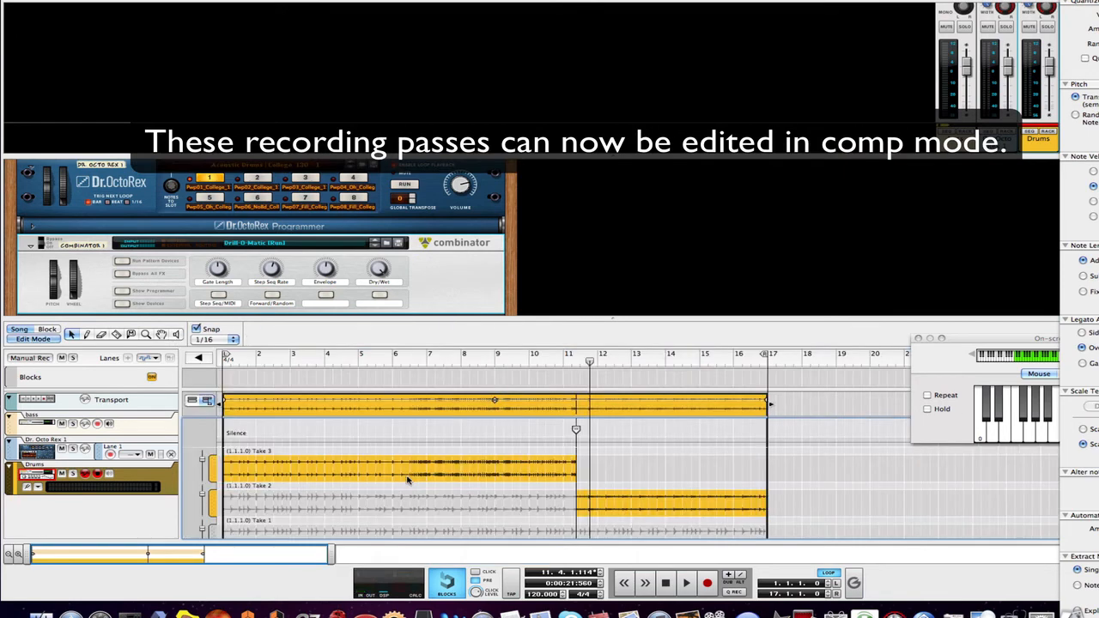
pyautogui.moveTo(596, 316); pyautogui.dragTo(558, 168)
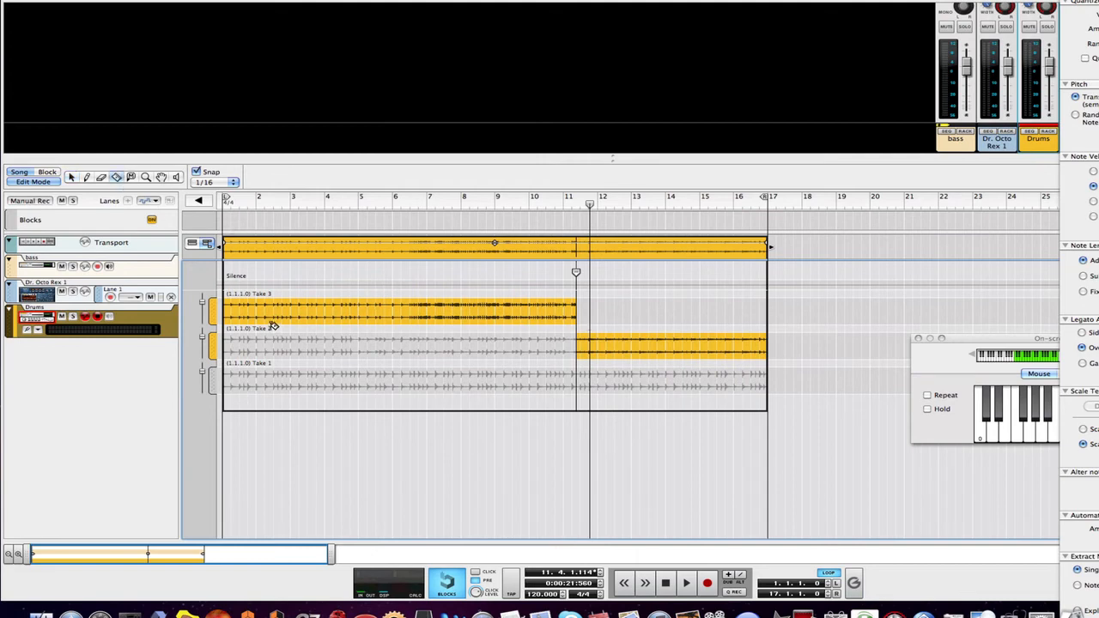
# Step: Comp the Drums clip with the Razor tool by alternating segments of Takes 1, 2 and 3 from bar 1 to about bar 12
pyautogui.moveTo(246, 346); pyautogui.dragTo(268, 348)
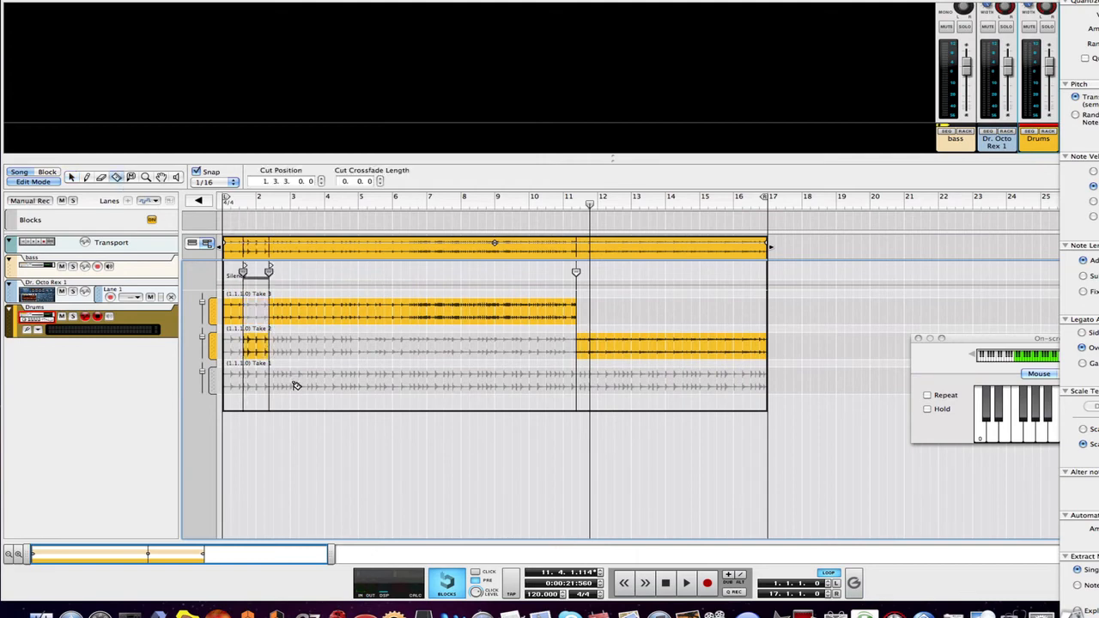
pyautogui.moveTo(349, 387); pyautogui.dragTo(348, 387)
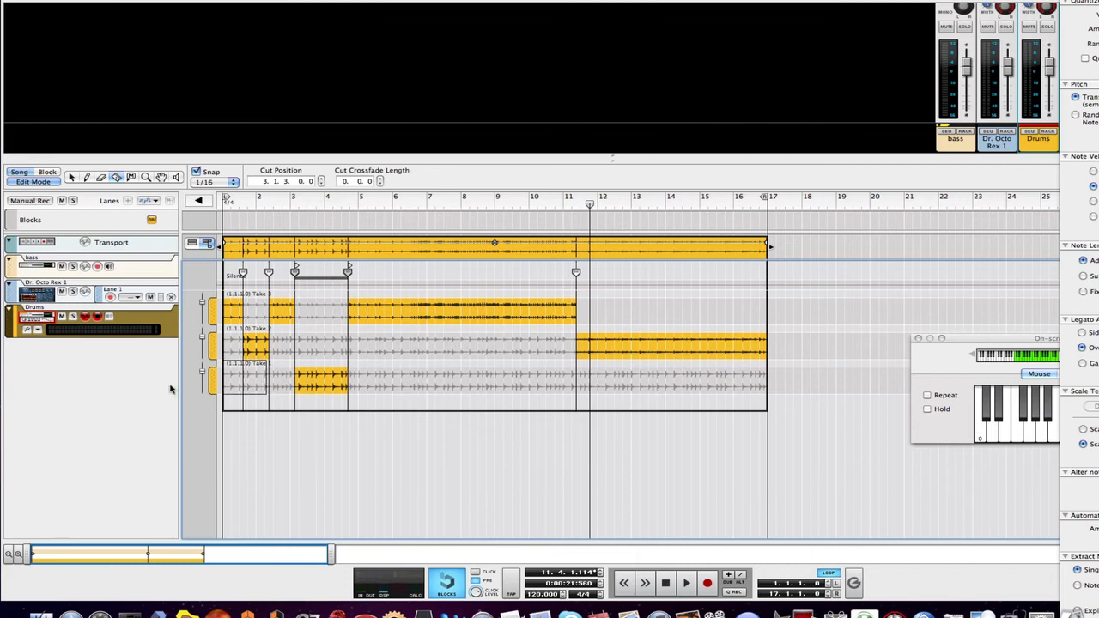
pyautogui.moveTo(225, 382); pyautogui.dragTo(268, 382)
pyautogui.moveTo(301, 347); pyautogui.dragTo(382, 387)
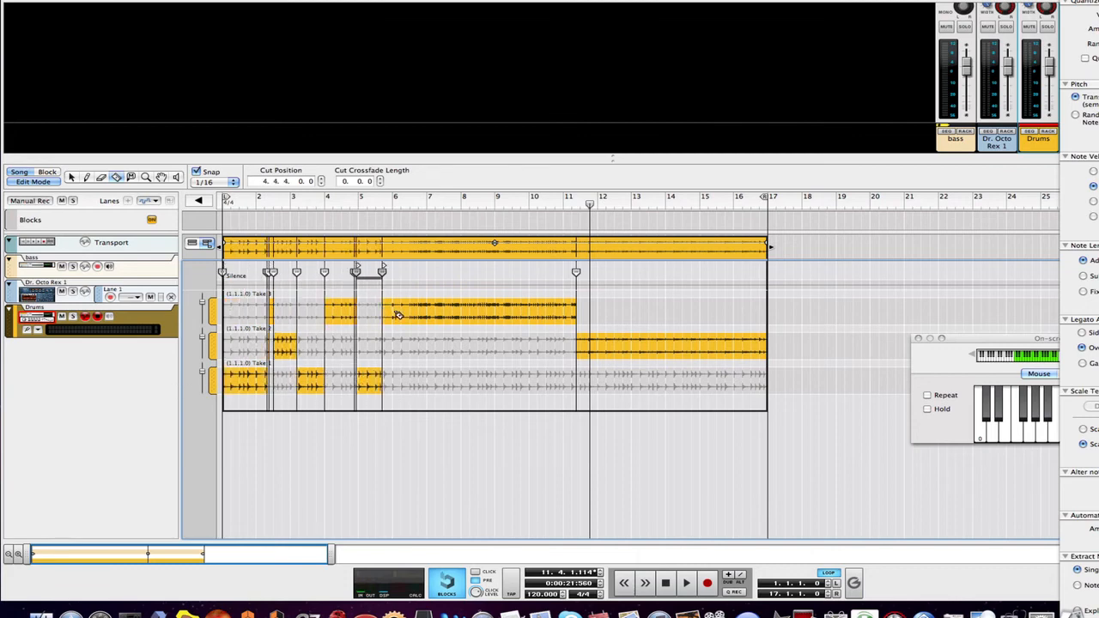
pyautogui.moveTo(435, 354); pyautogui.dragTo(435, 352)
pyautogui.moveTo(473, 317); pyautogui.dragTo(472, 316)
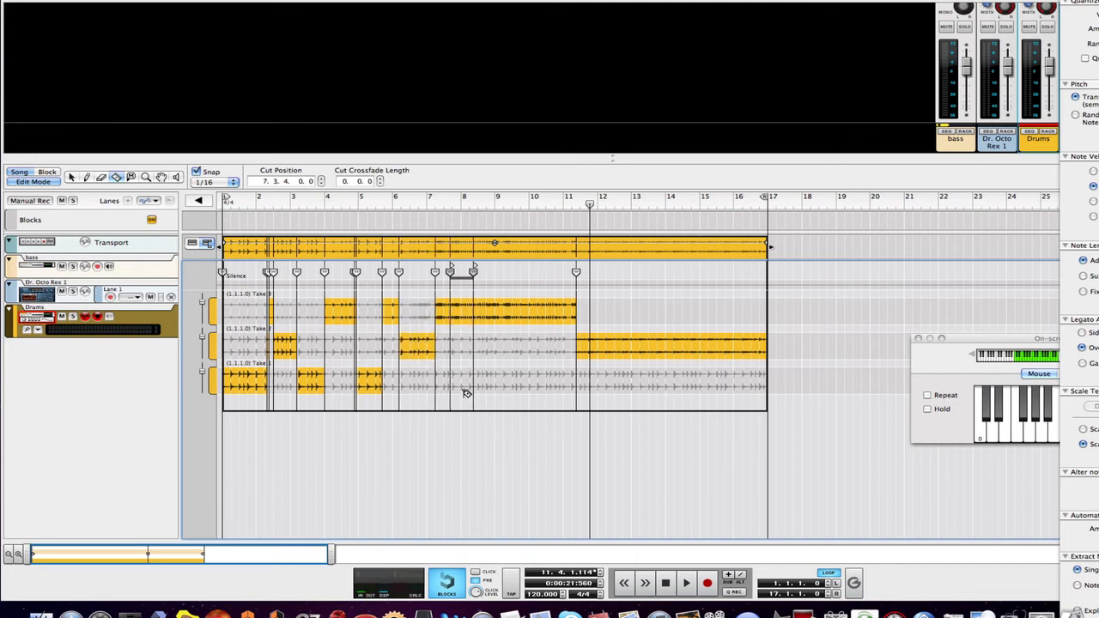
pyautogui.moveTo(466, 387)
pyautogui.mouseDown()
pyautogui.moveTo(523, 373)
pyautogui.moveTo(550, 350)
pyautogui.mouseUp()
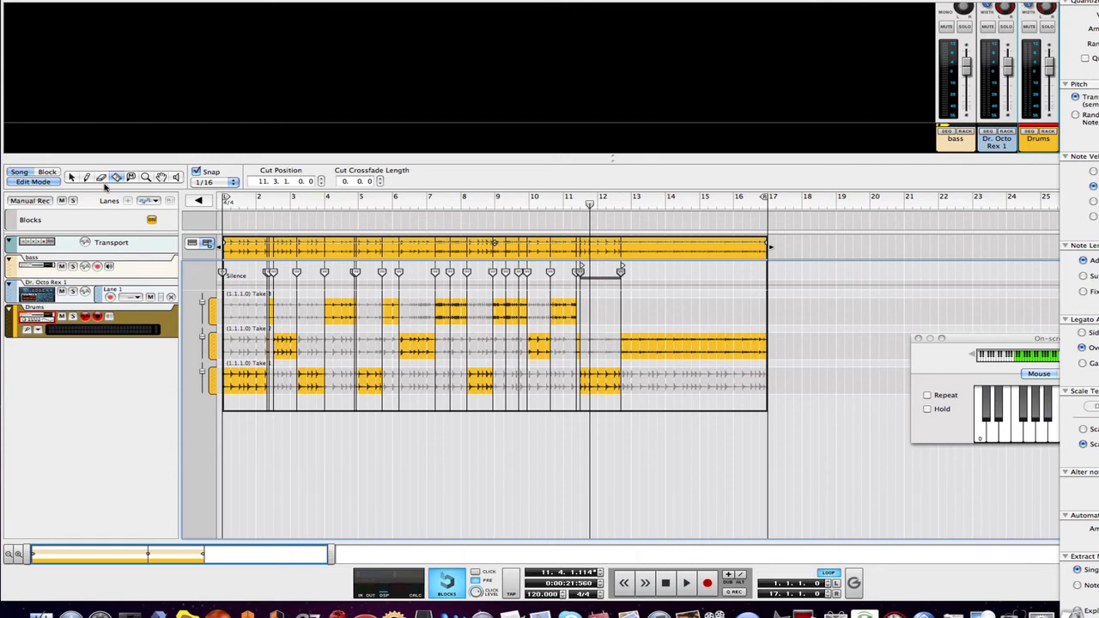
# Step: Play the start of the drum comp, mute the Dr. Octo Rex 1 track and leave Edit Mode for the song arrangement
pyautogui.press('space')
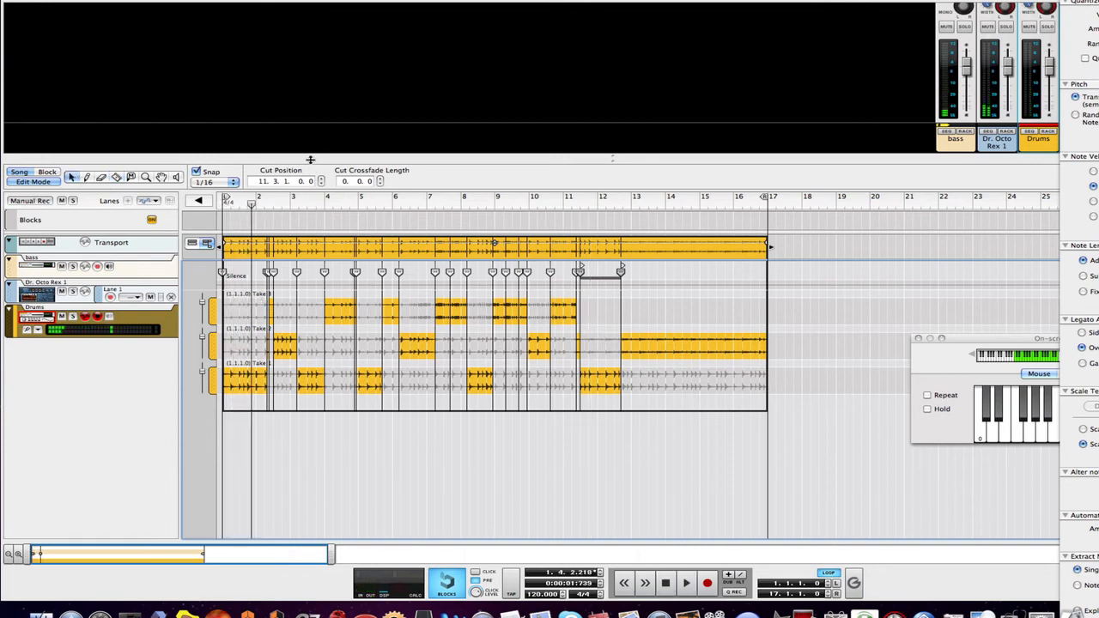
pyautogui.click(61, 292)
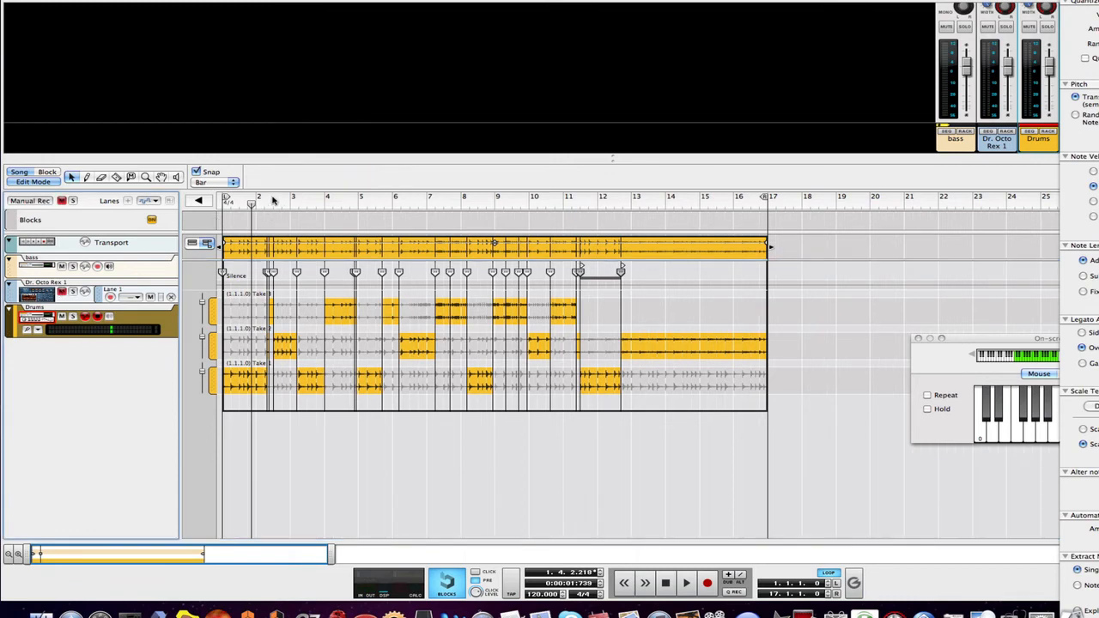
pyautogui.click(18, 183)
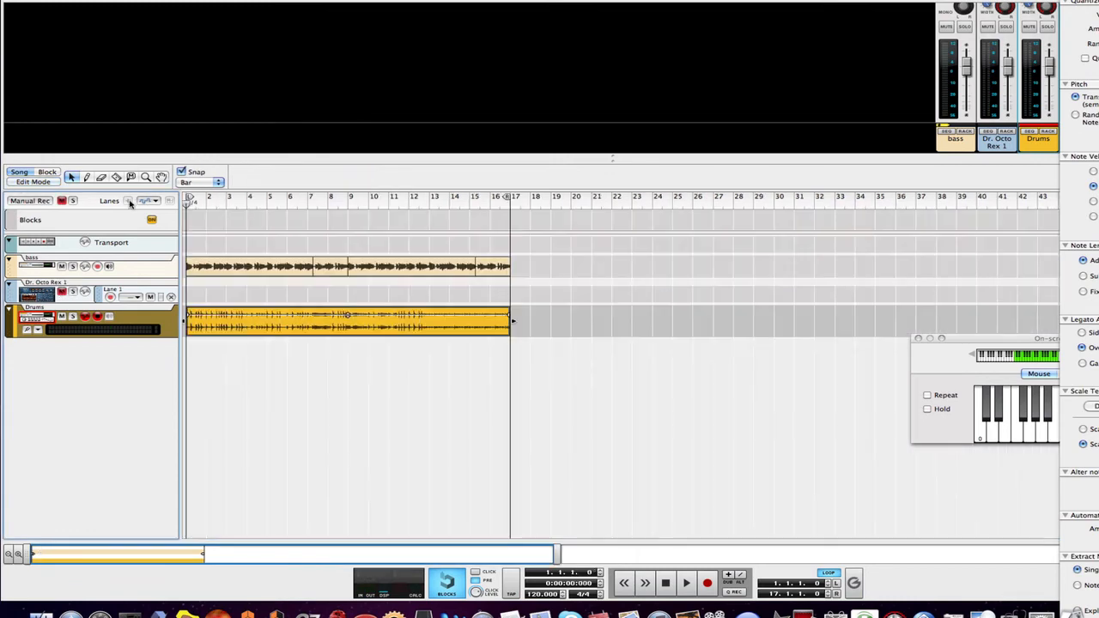
# Step: Delete the Dr. Octo Rex 1 track together with all devices in its device group
pyautogui.click(27, 300)
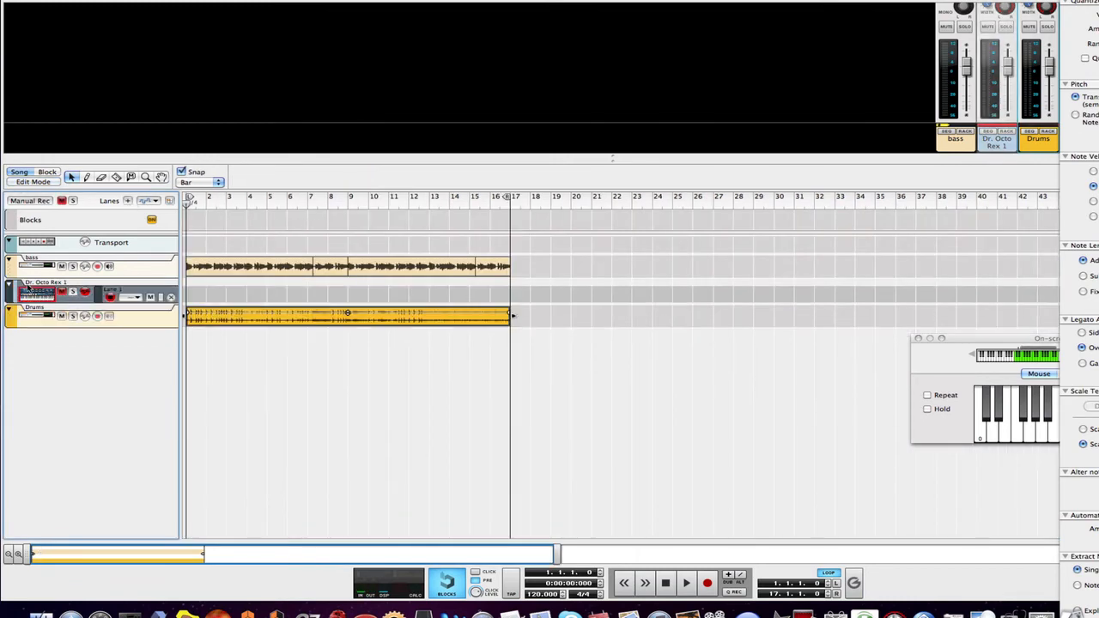
pyautogui.press('Delete')
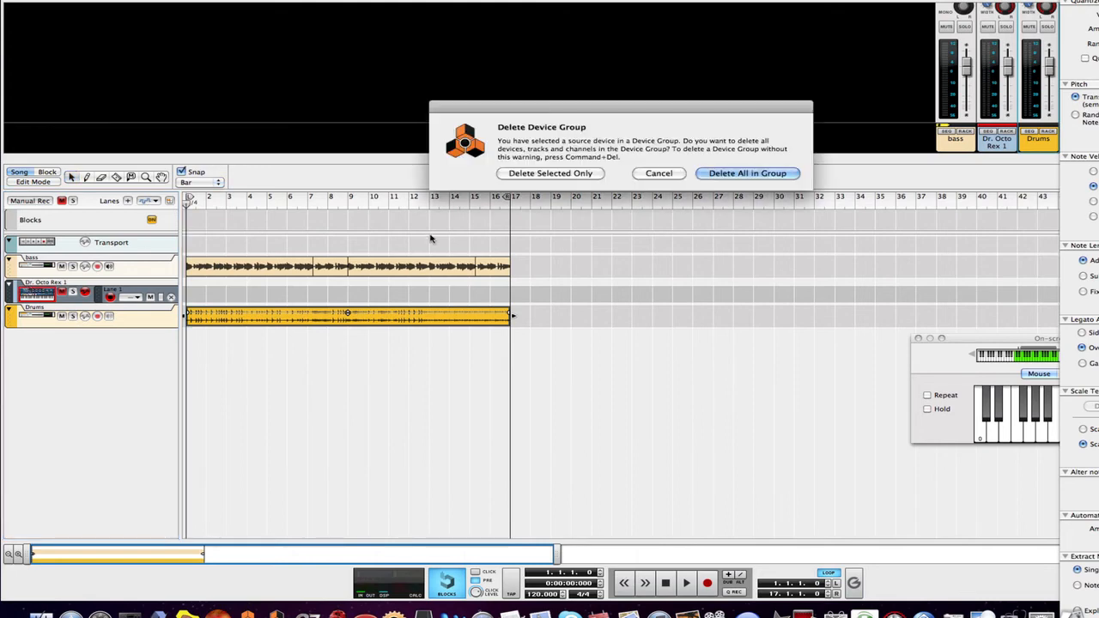
pyautogui.click(740, 175)
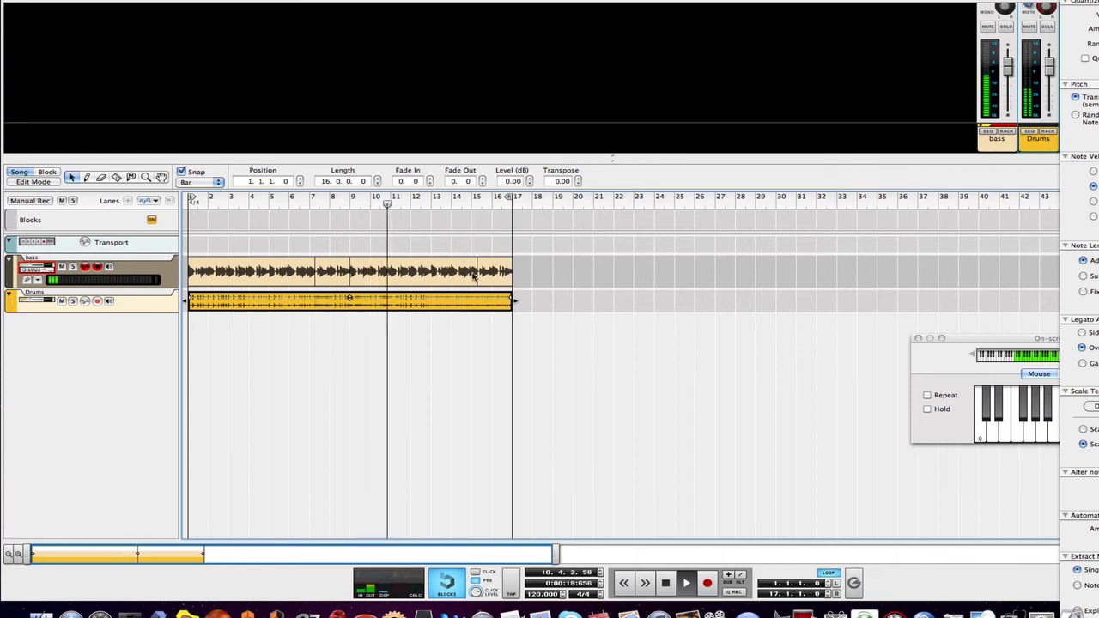
# Step: With Snap off, split out about one bar of the Drums clip near bar 4 with the Razor and audition it at 8.06 dB
pyautogui.press('space')
pyautogui.click(243, 203)
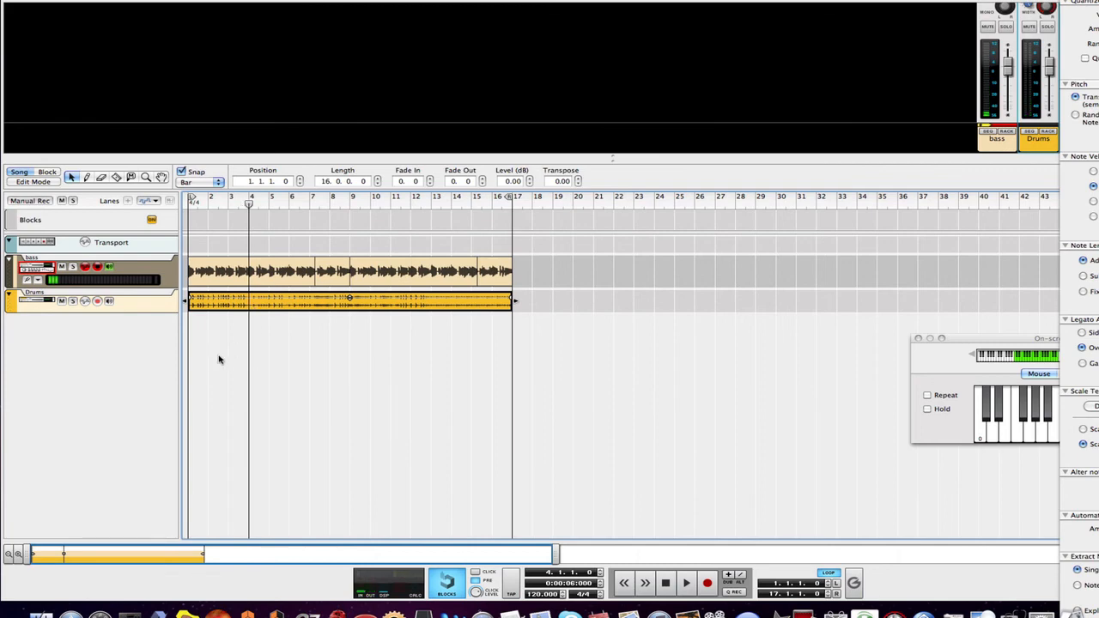
pyautogui.click(21, 555)
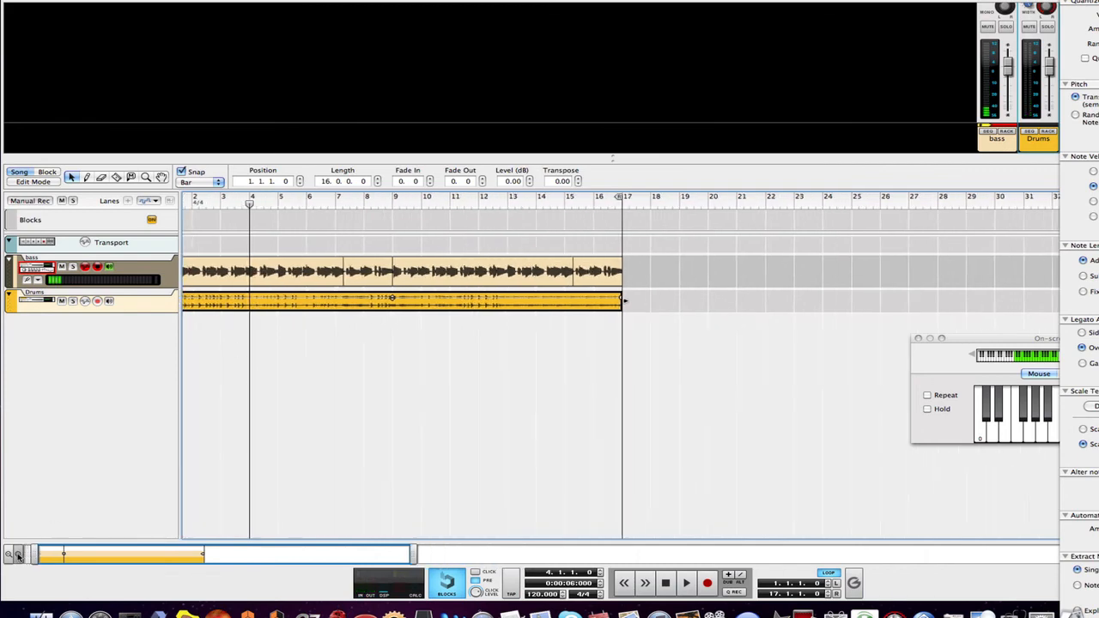
pyautogui.click(206, 203)
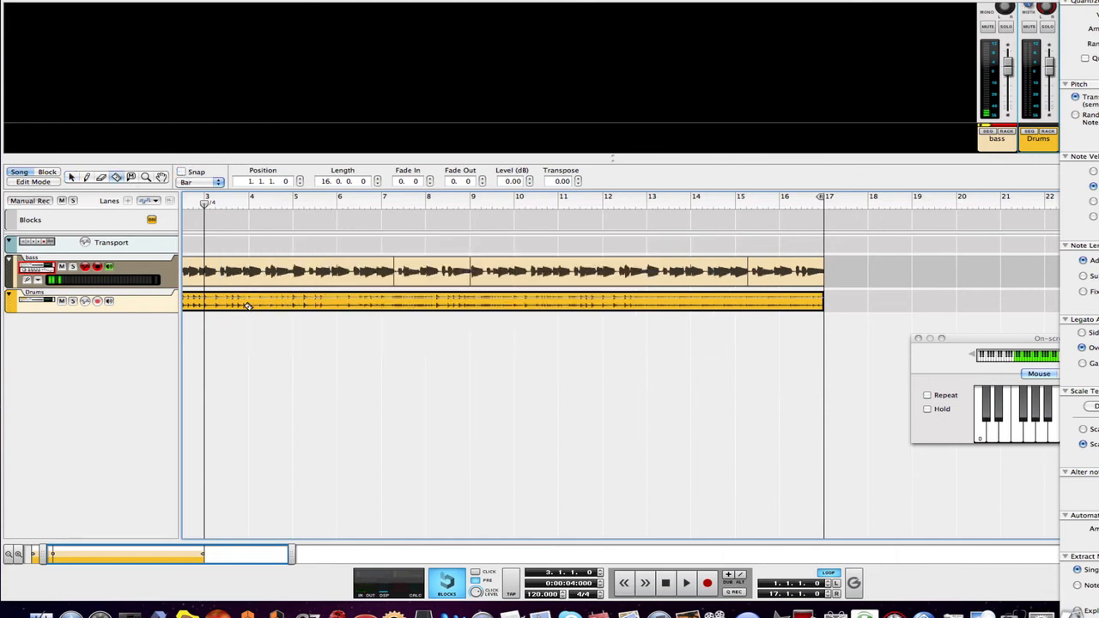
pyautogui.click(248, 307)
pyautogui.moveTo(277, 311); pyautogui.dragTo(293, 313)
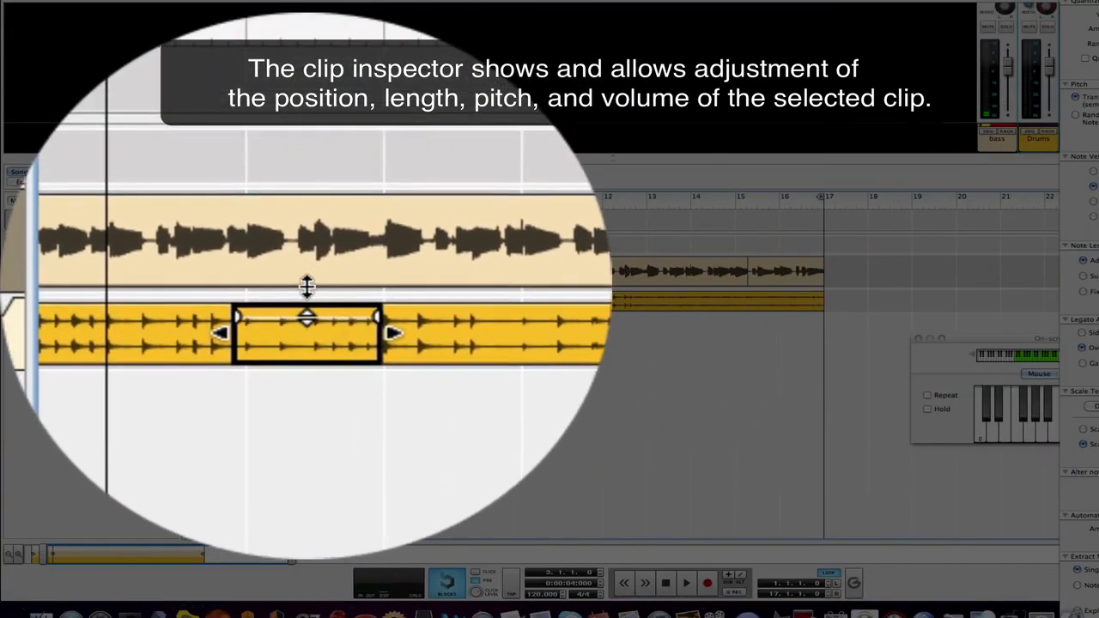
pyautogui.press('space')
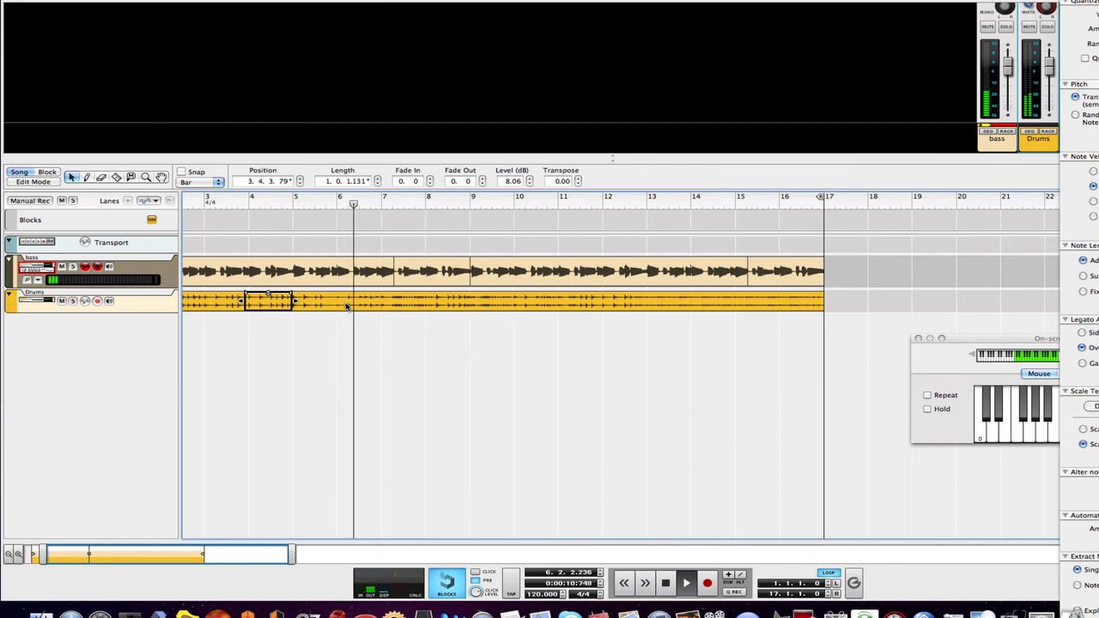
pyautogui.press('space')
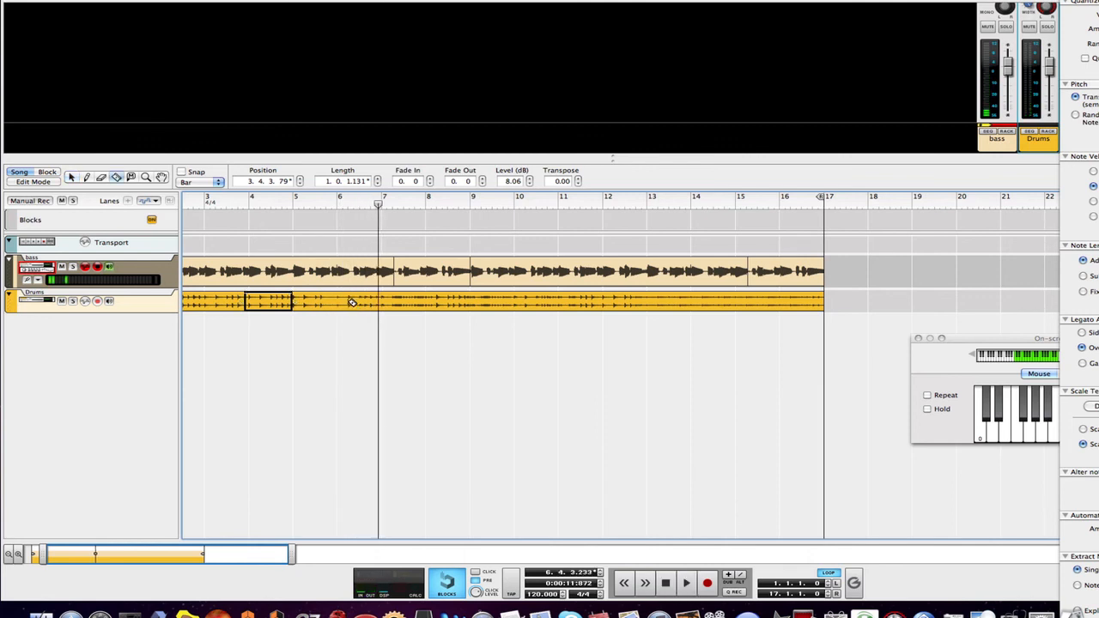
# Step: Split out a short Drums segment just before bar 6, set its level to 8.06 dB and place the playhead just ahead of it
pyautogui.click(335, 301)
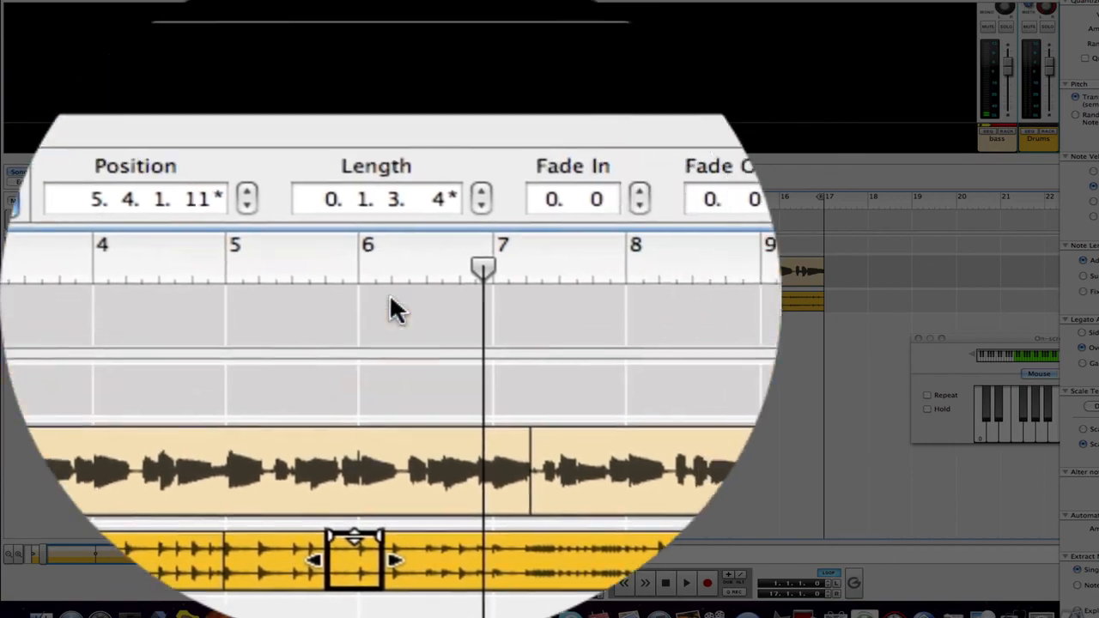
pyautogui.click(321, 203)
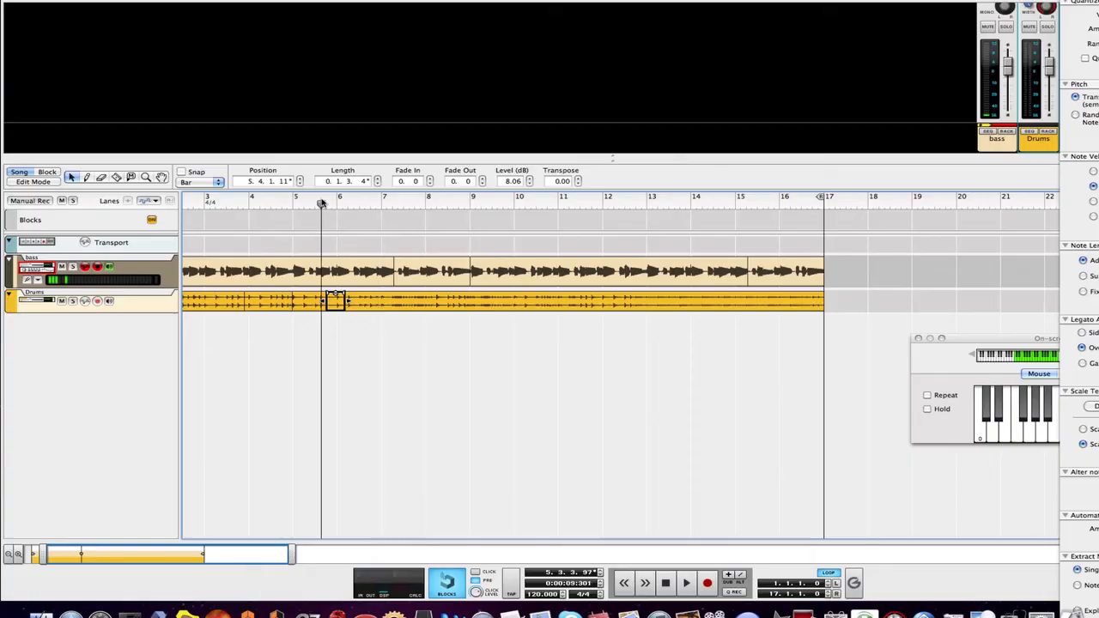